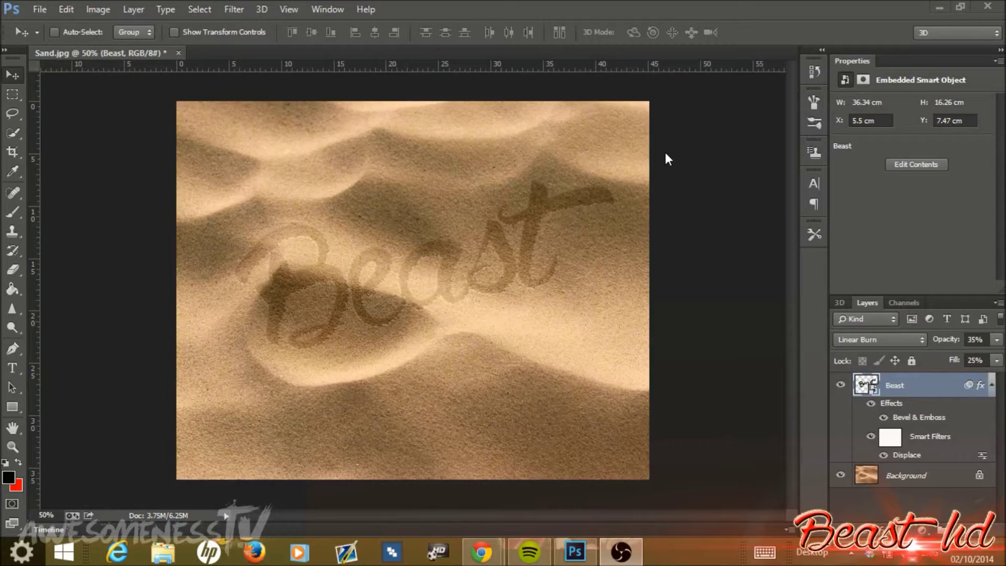
# Bring Photoshop to the front and show the Open dialog on the SandText folder.
pyautogui.click(719, 254)
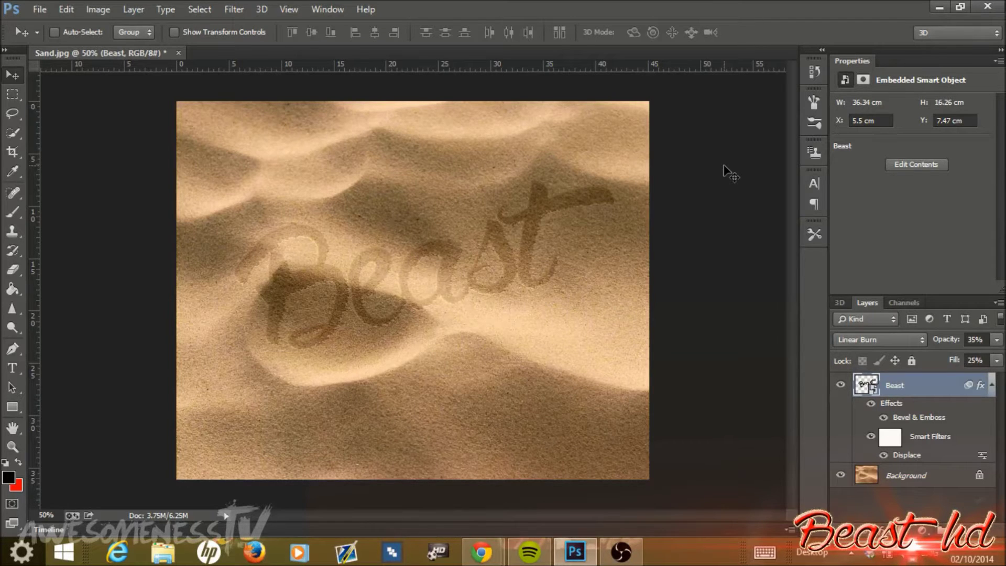
pyautogui.hotkey('ctrl', 'o')
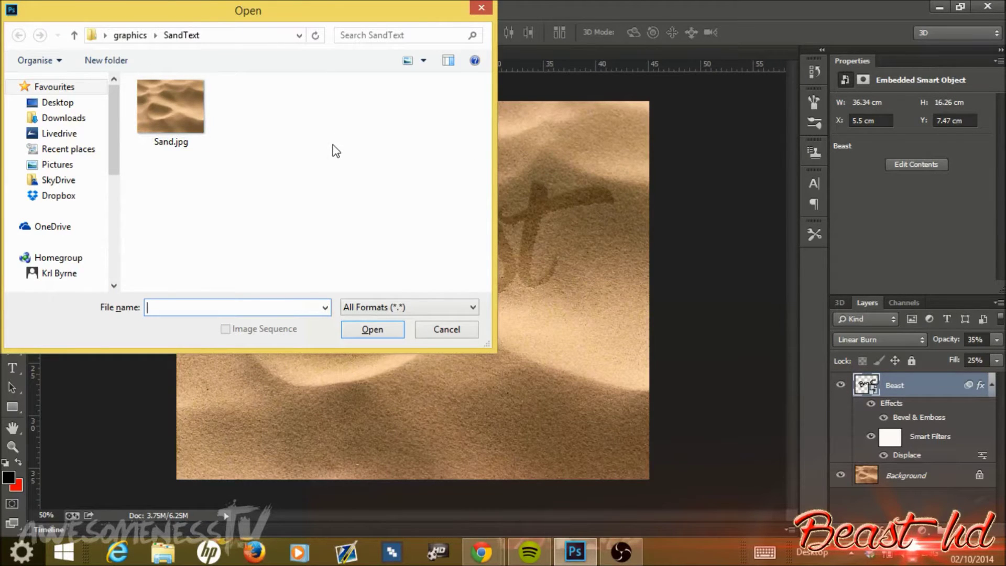
# Open Sand.jpg as a new document and apply a 1.0-pixel Gaussian Blur.
pyautogui.click(180, 129)
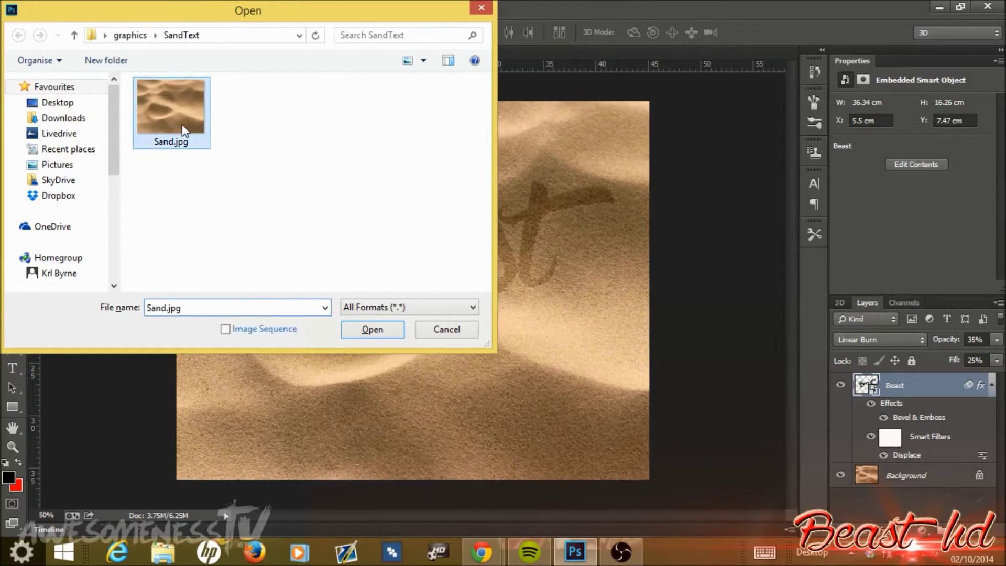
pyautogui.doubleClick(182, 124)
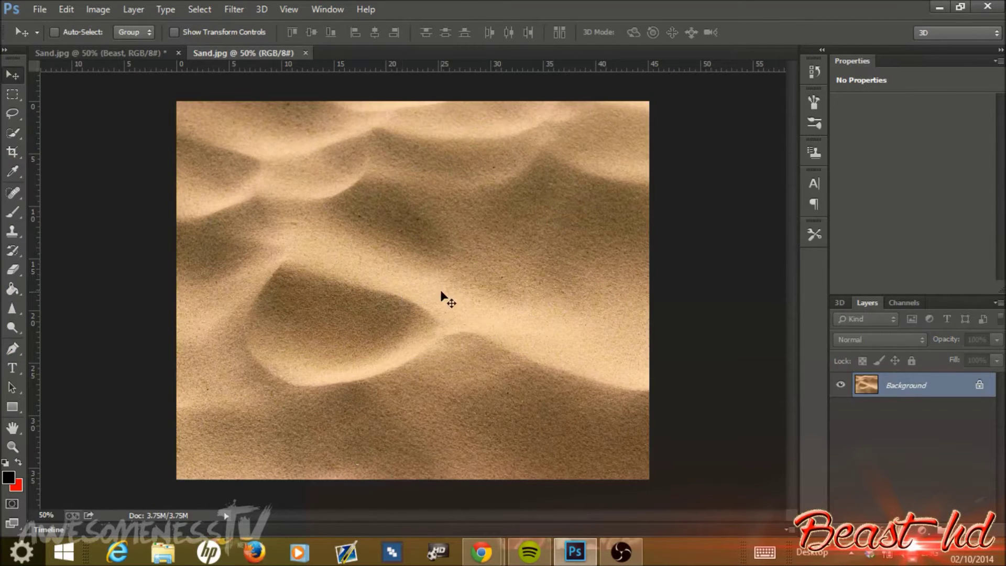
pyautogui.click(242, 10)
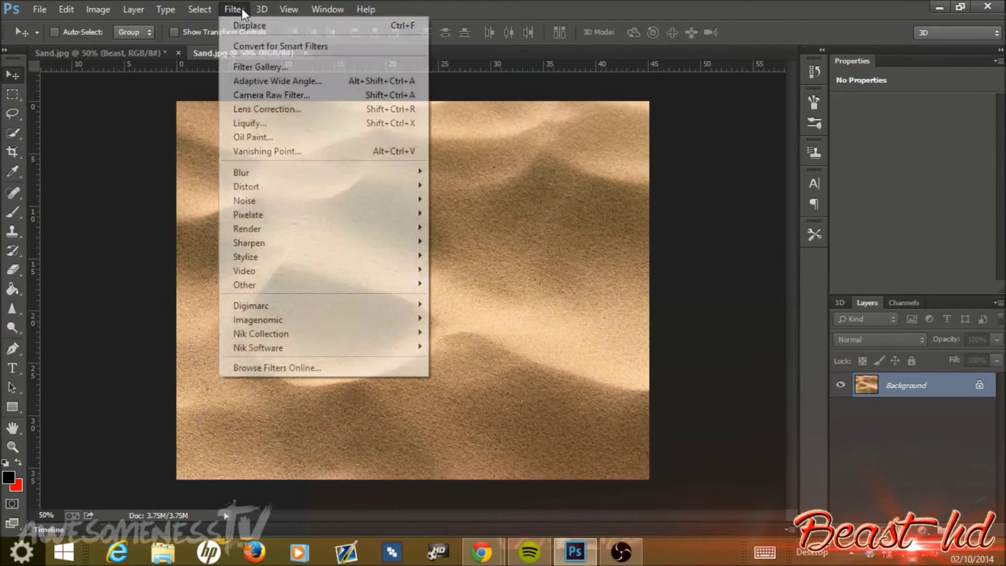
pyautogui.moveTo(414, 181)
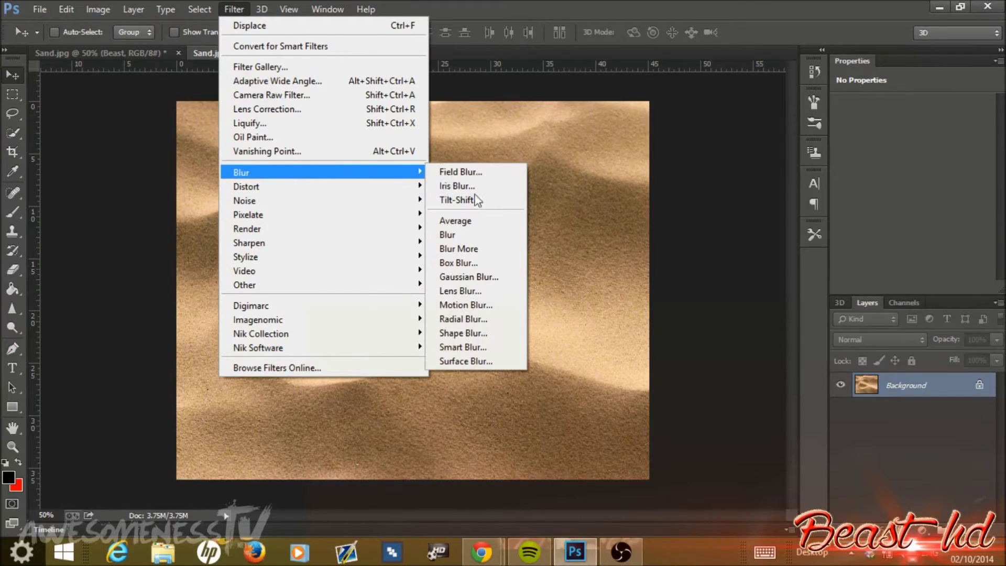
pyautogui.click(499, 277)
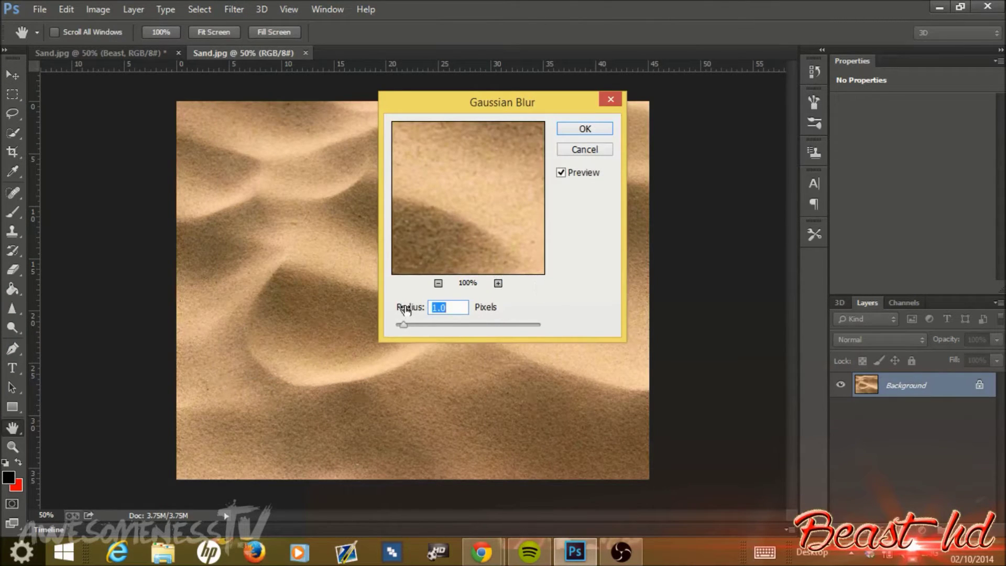
pyautogui.click(587, 130)
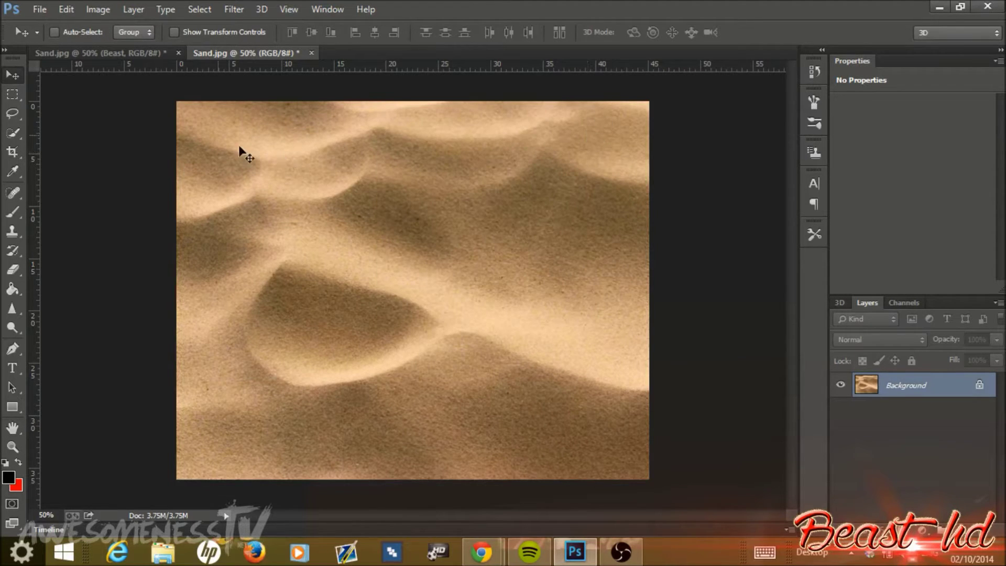
# Desaturate the sand photo to grayscale.
pyautogui.click(98, 6)
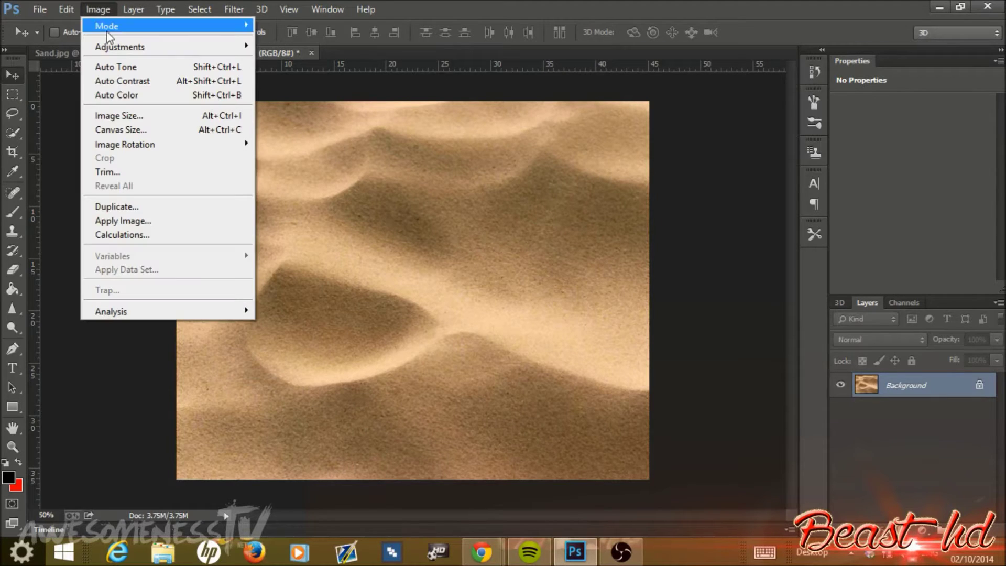
pyautogui.moveTo(219, 51)
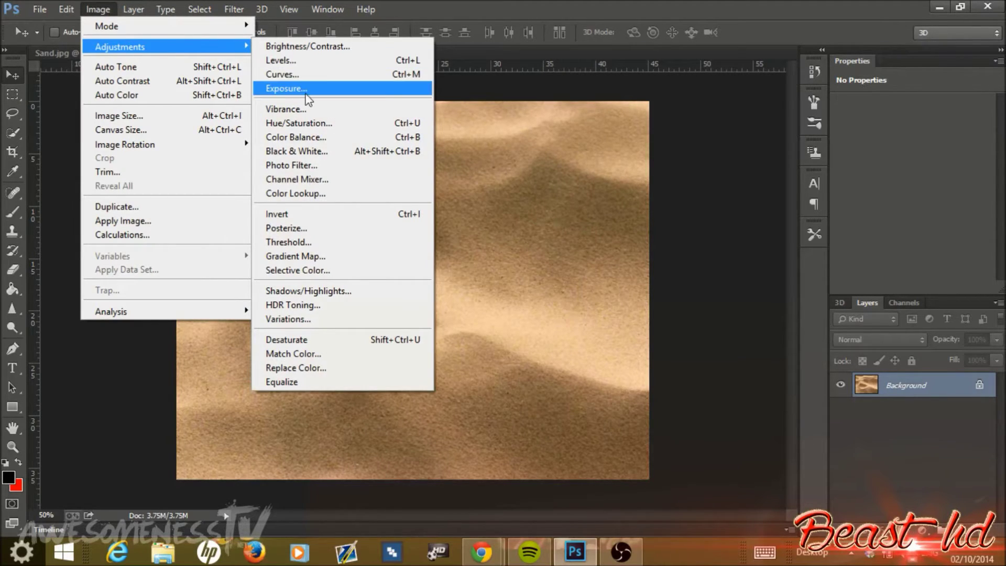
pyautogui.click(335, 338)
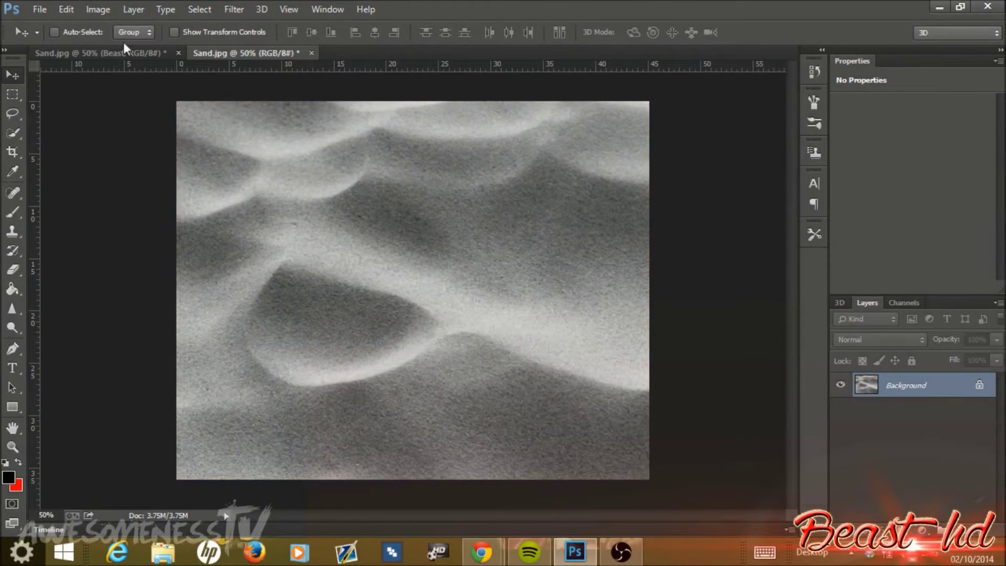
# Apply Levels with input black at 69 and input white at 210.
pyautogui.click(102, 12)
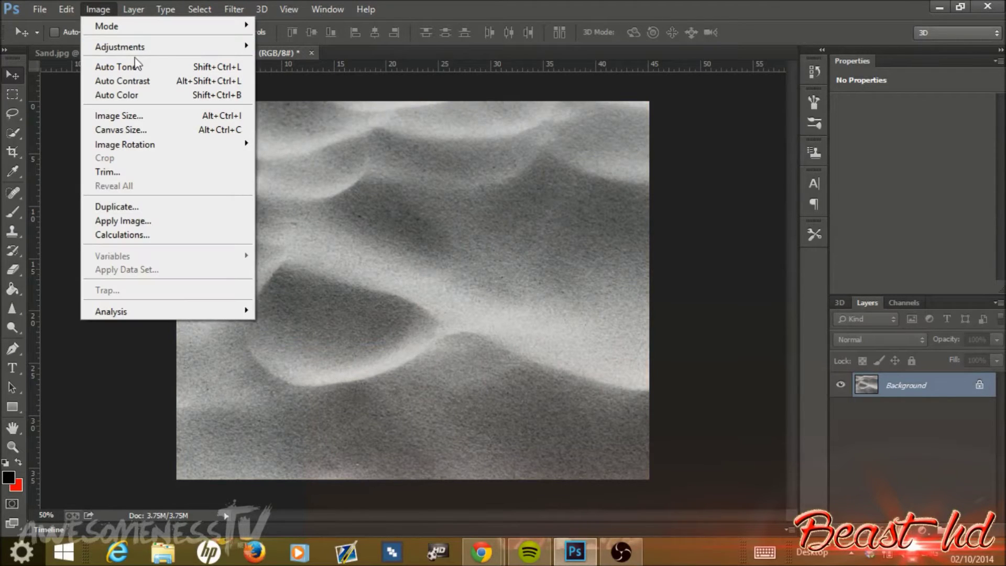
pyautogui.moveTo(206, 52)
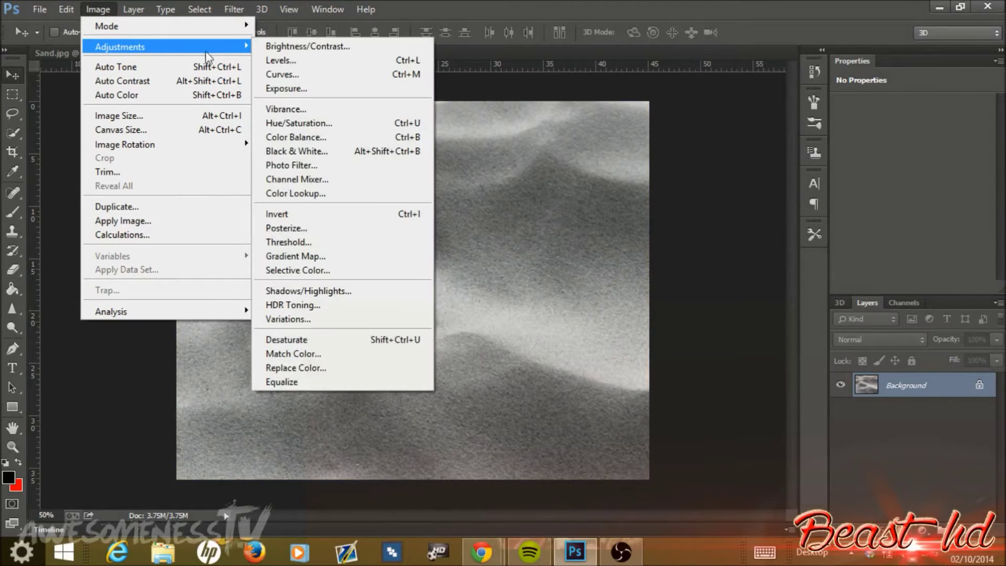
pyautogui.click(301, 60)
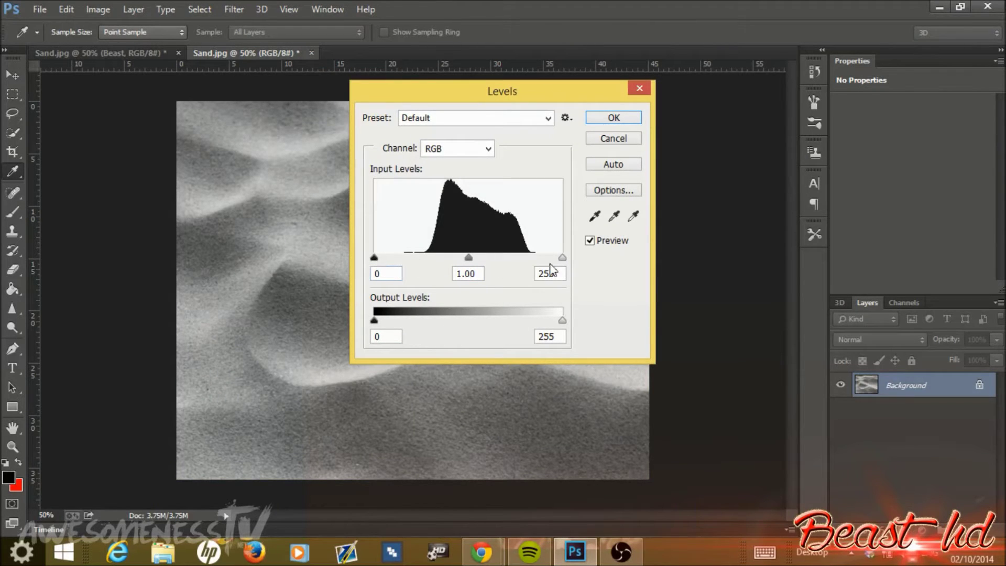
pyautogui.moveTo(373, 259); pyautogui.dragTo(427, 257)
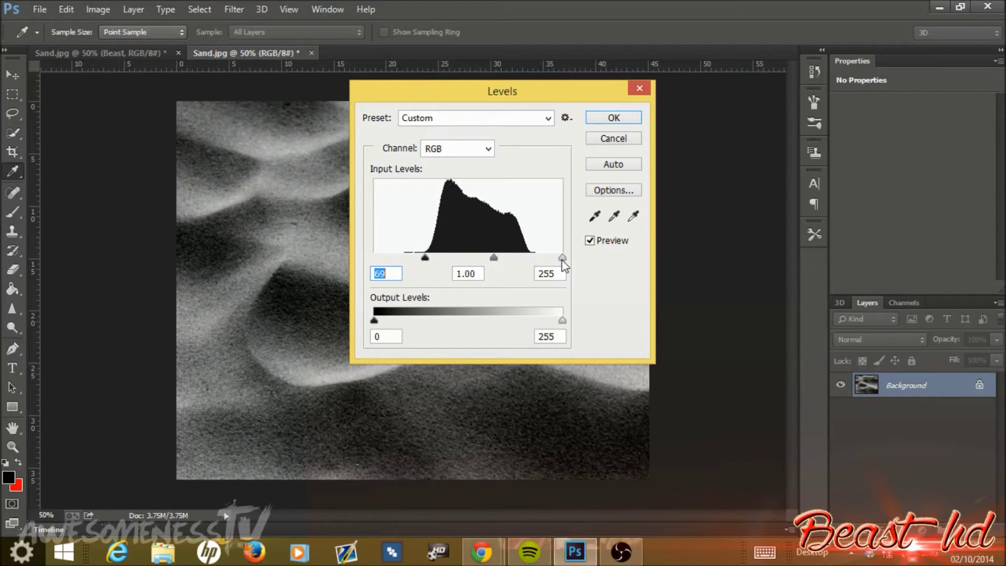
pyautogui.moveTo(563, 258); pyautogui.dragTo(530, 258)
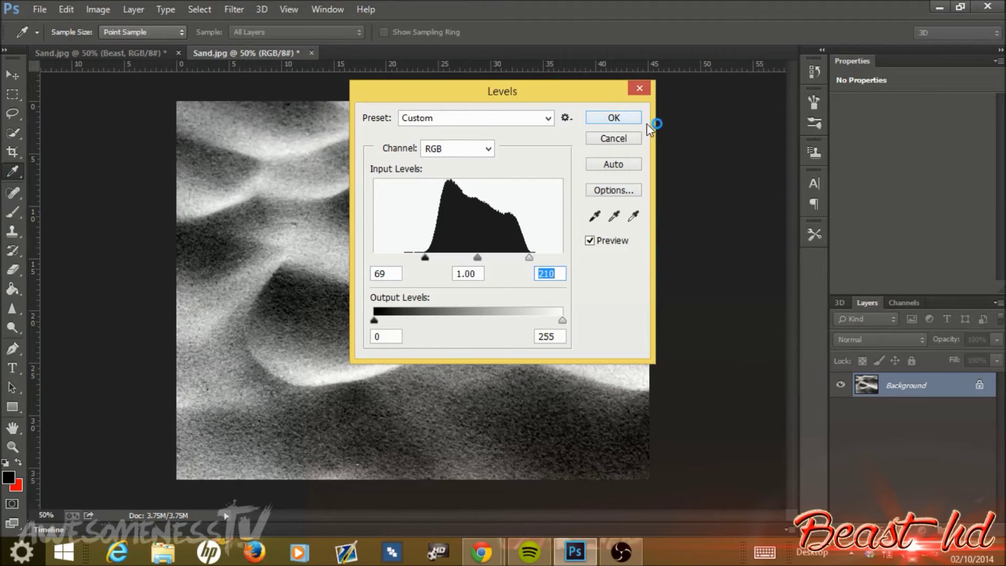
pyautogui.click(627, 126)
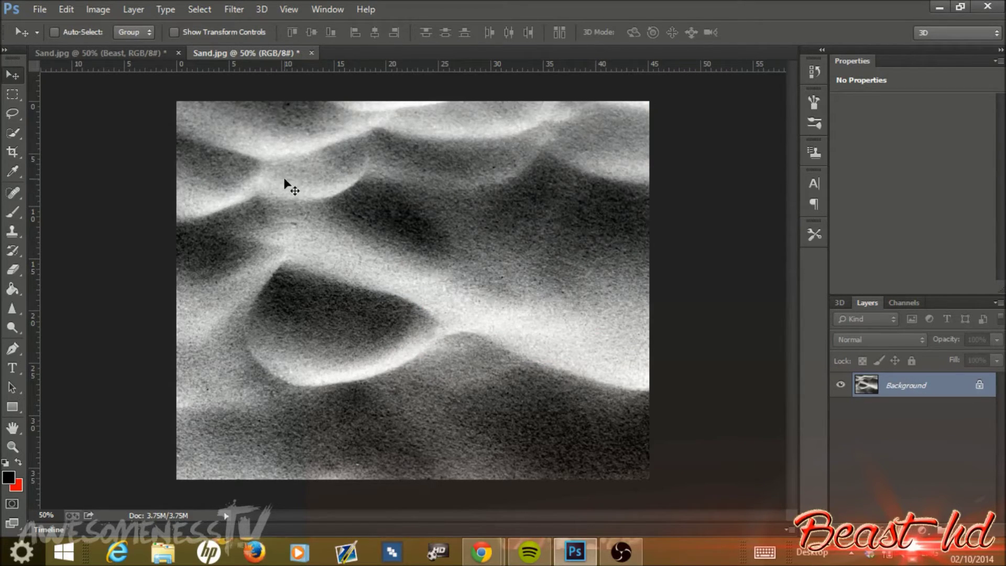
# Save the grayscale sand image as Sandmap.psd in Photoshop (*.PSD) format.
pyautogui.click(40, 8)
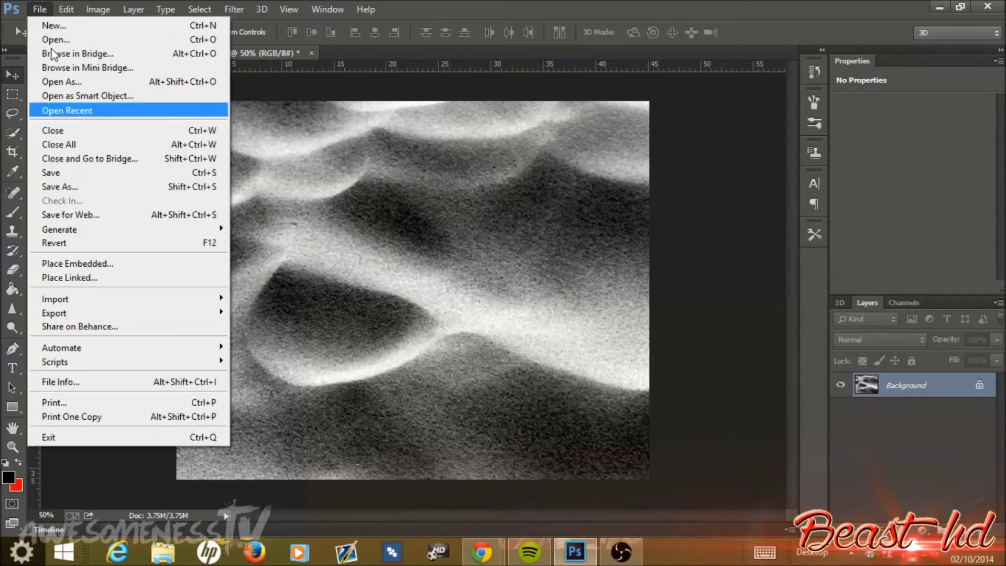
pyautogui.click(80, 193)
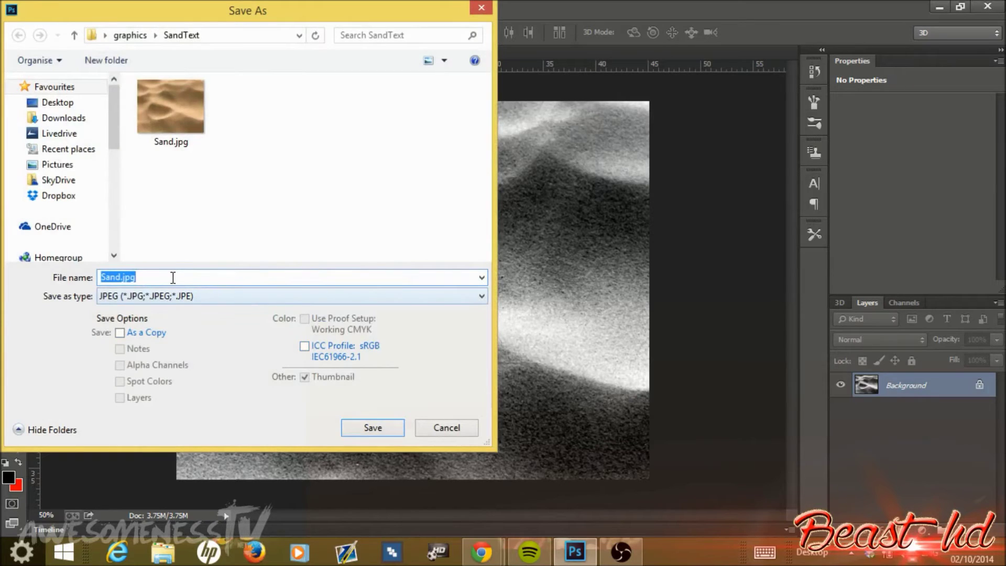
pyautogui.click(166, 277)
pyautogui.press('BackSpace')
pyautogui.press('BackSpace')
pyautogui.press('BackSpace')
pyautogui.press('BackSpace')
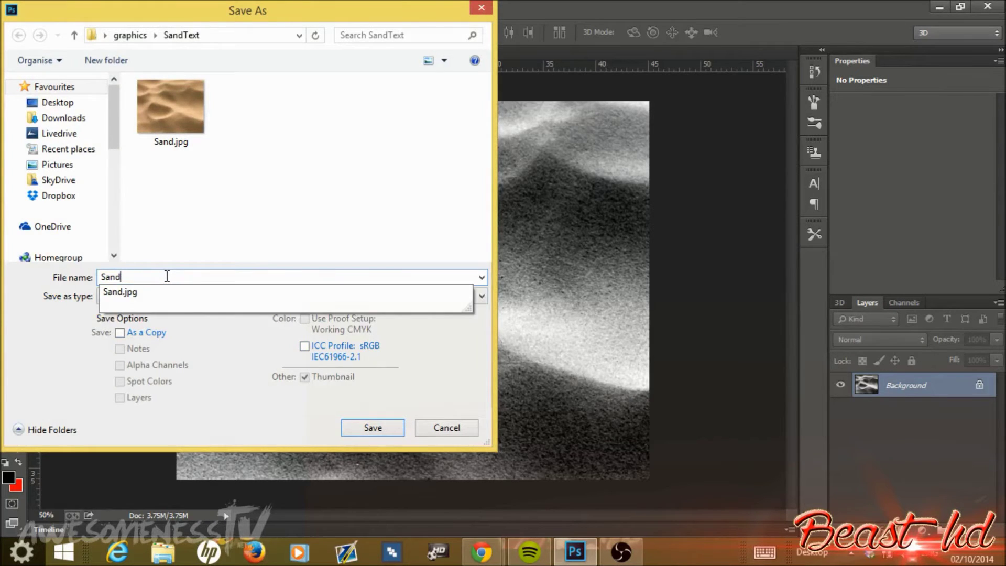
pyautogui.write('map')
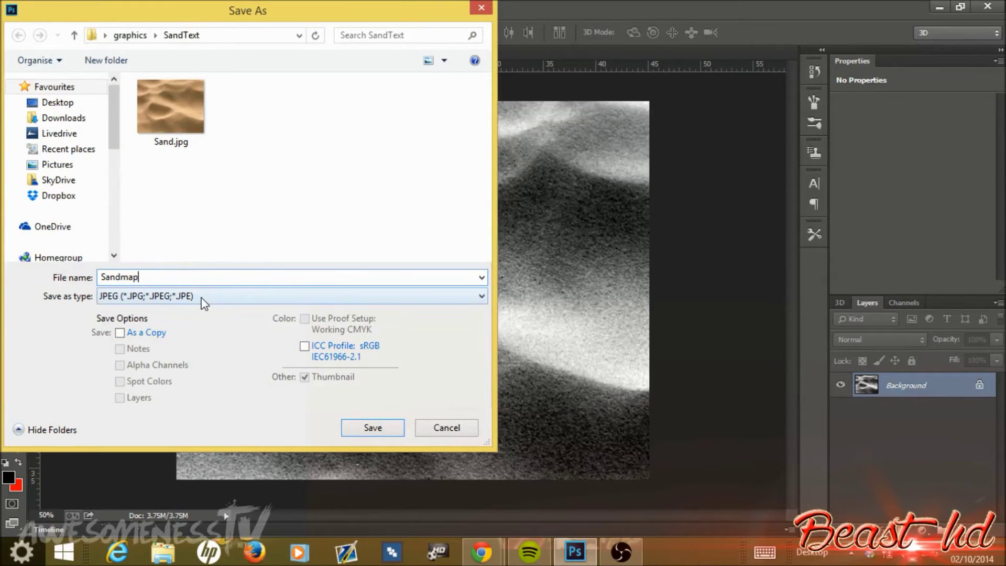
pyautogui.click(204, 300)
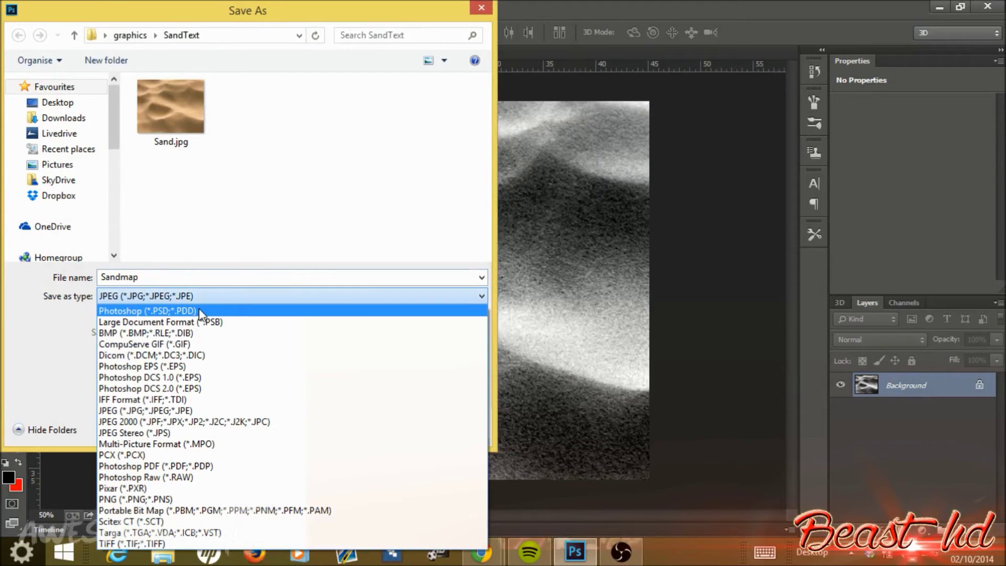
pyautogui.click(201, 312)
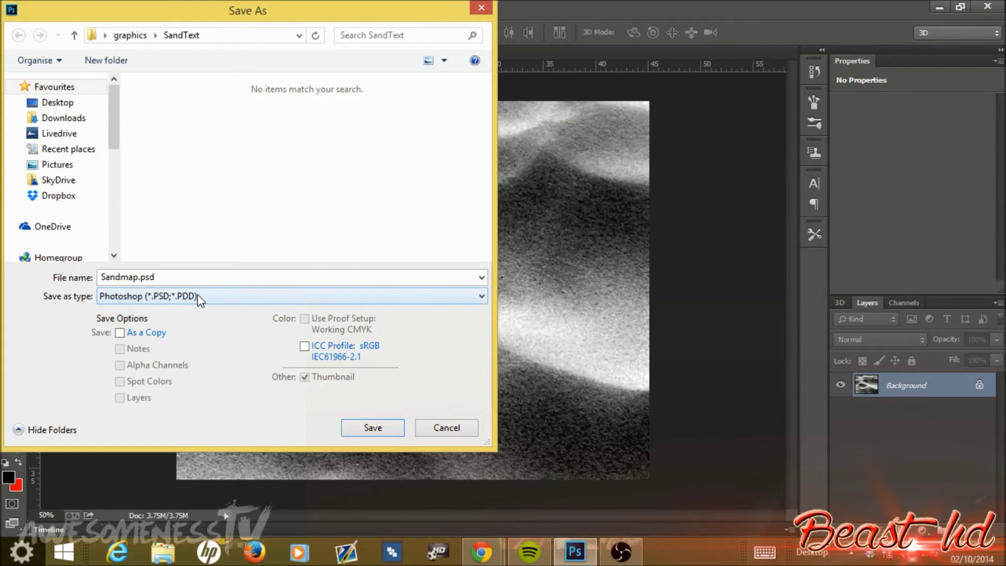
pyautogui.click(379, 427)
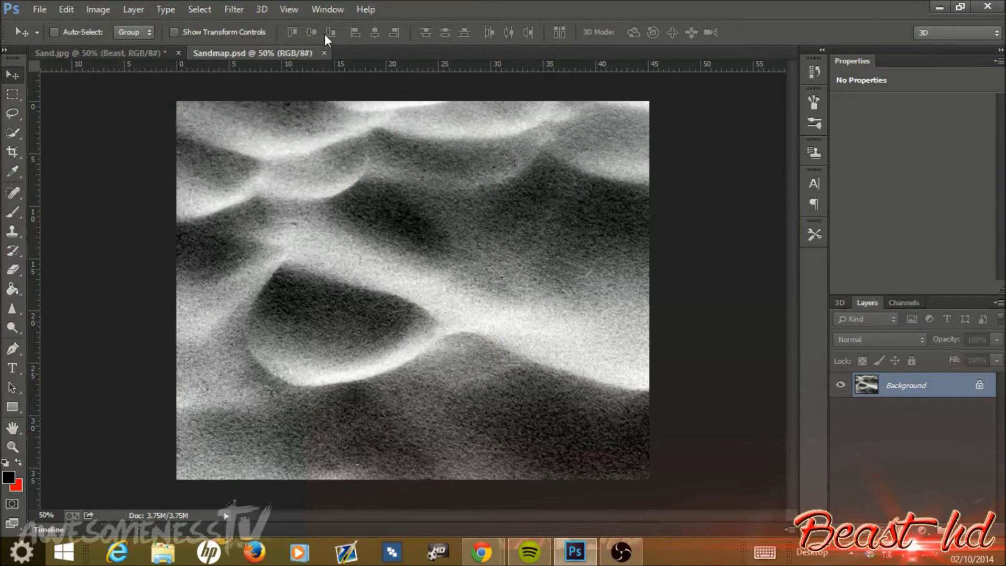
# Close Sandmap.psd and open a fresh copy of Sand.jpg.
pyautogui.click(324, 54)
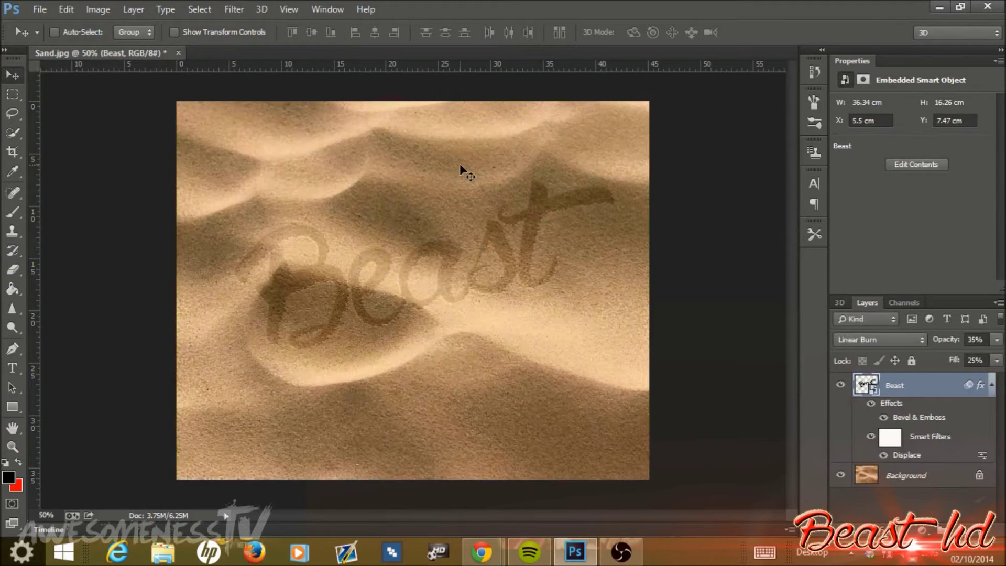
pyautogui.hotkey('ctrl', 'o')
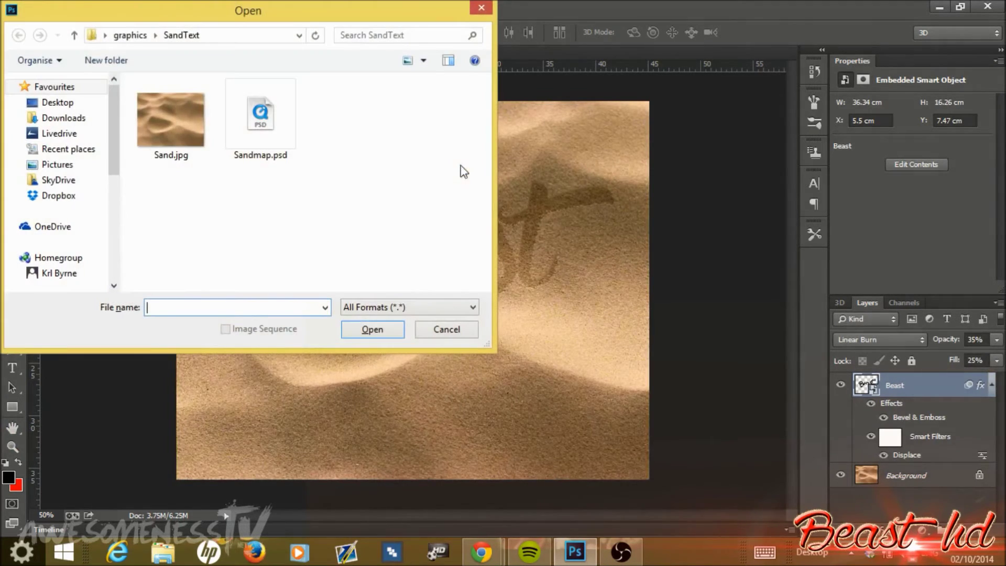
pyautogui.doubleClick(182, 115)
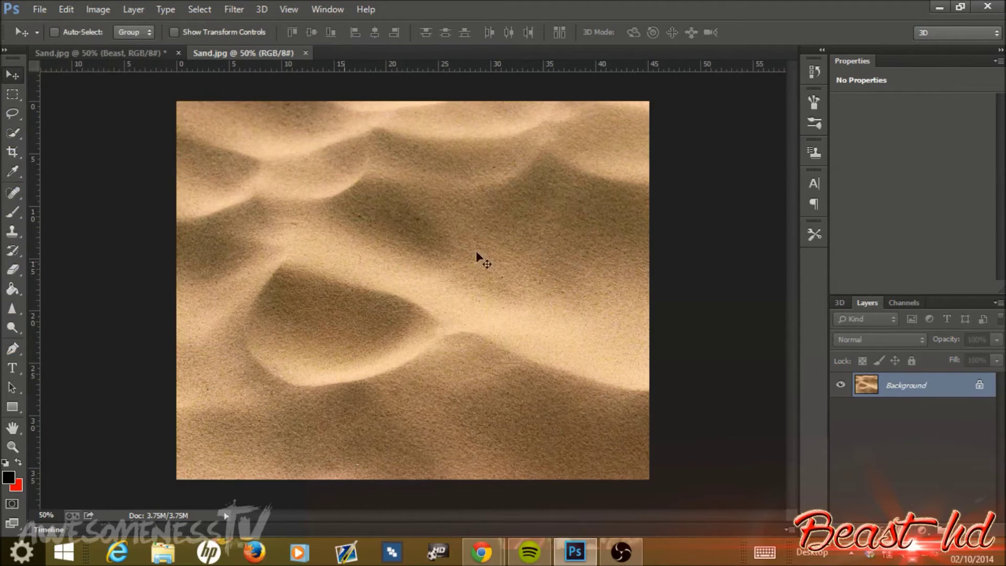
# Add the text 'Beast' in Wolf in the City, tilt it slightly, and nudge it down-right.
pyautogui.click(17, 370)
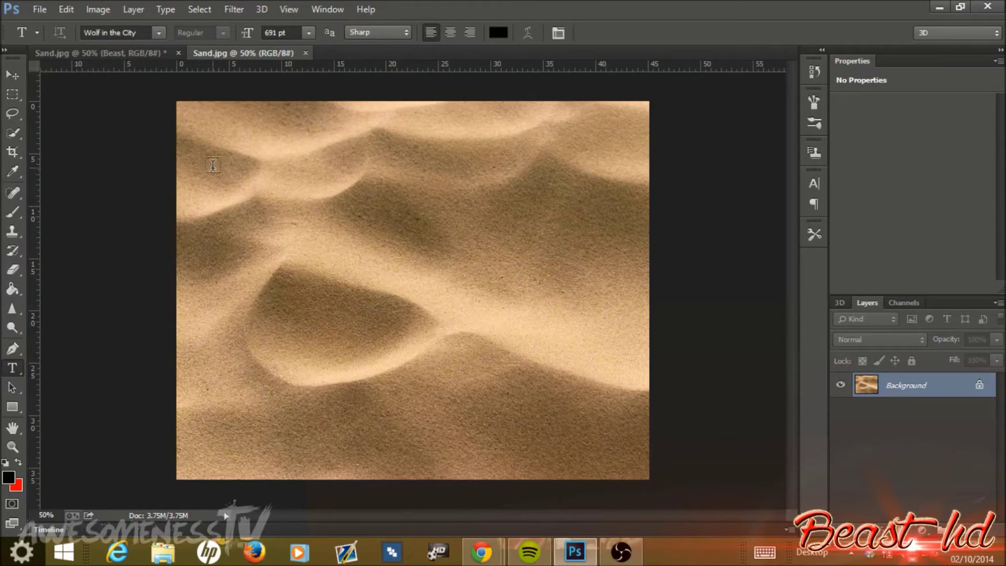
pyautogui.moveTo(213, 165); pyautogui.dragTo(639, 367)
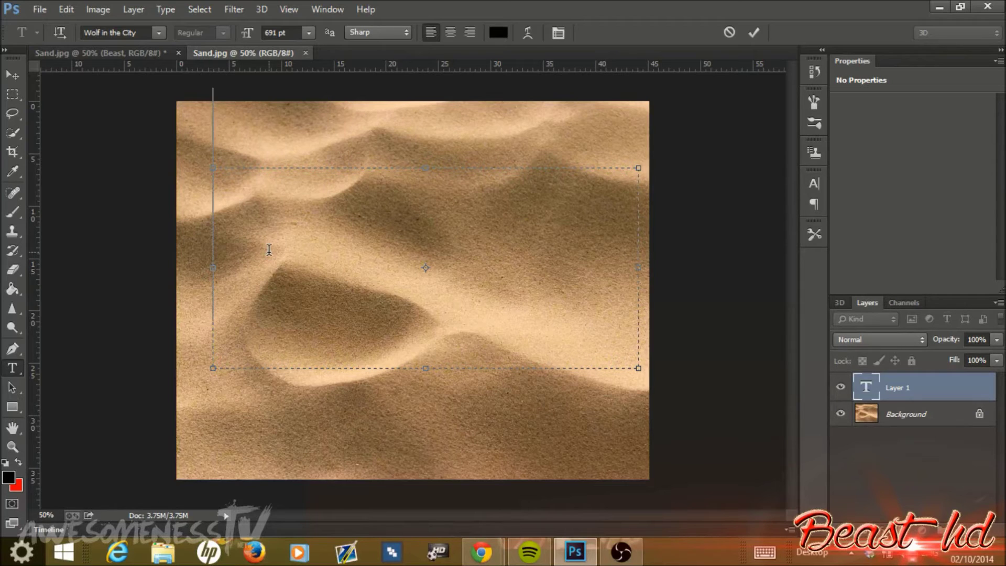
pyautogui.write('Beast')
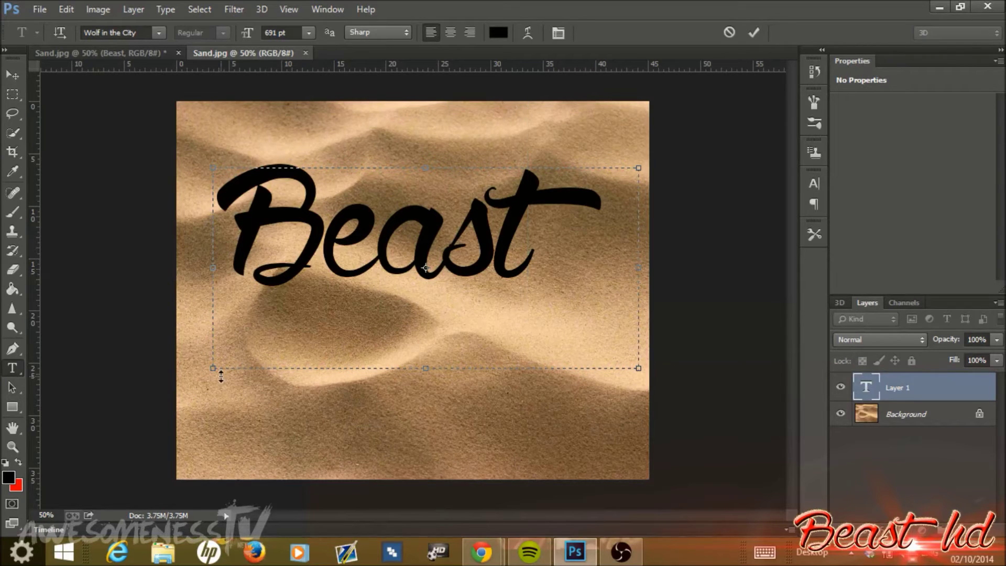
pyautogui.moveTo(204, 377); pyautogui.dragTo(228, 420)
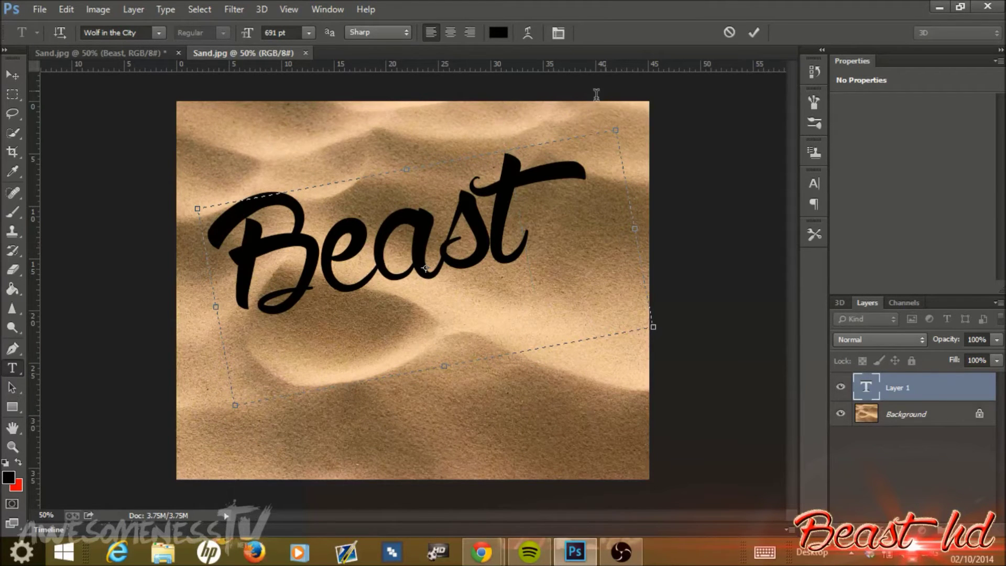
pyautogui.click(754, 36)
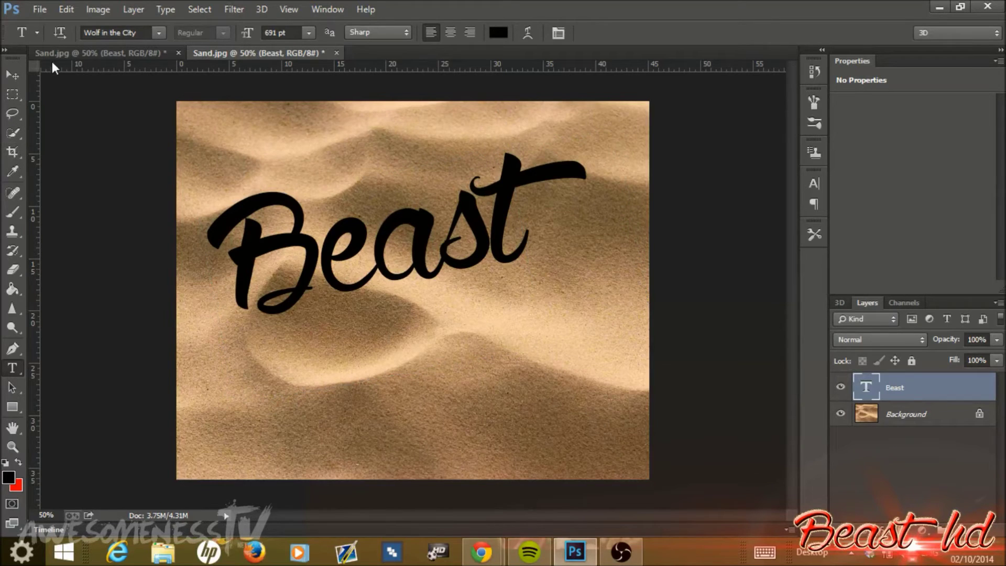
pyautogui.click(15, 76)
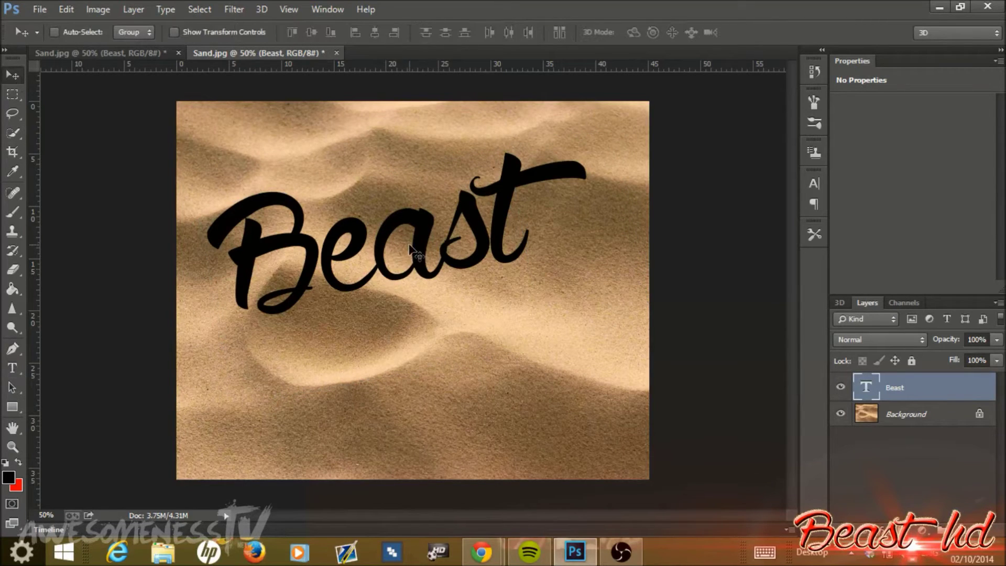
pyautogui.moveTo(409, 245); pyautogui.dragTo(425, 274)
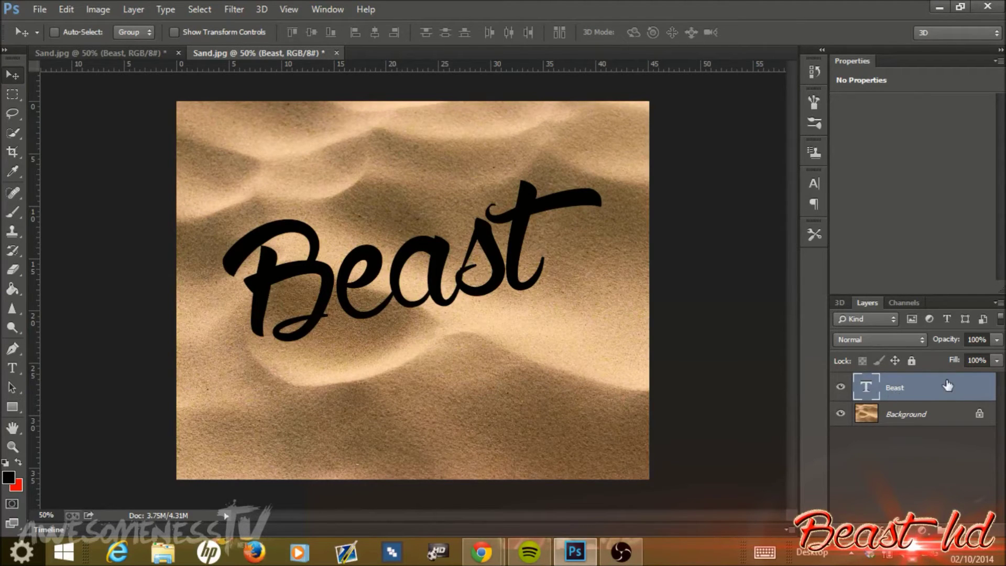
# Convert Beast to a smart object and apply Displace at scale 10 using Sandmap.psd.
pyautogui.rightClick(926, 389)
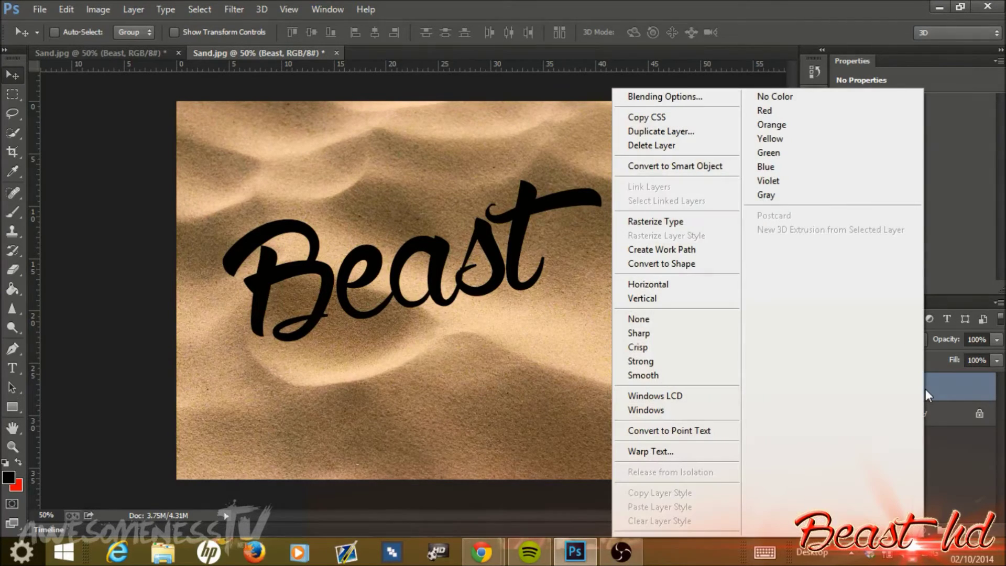
pyautogui.click(714, 167)
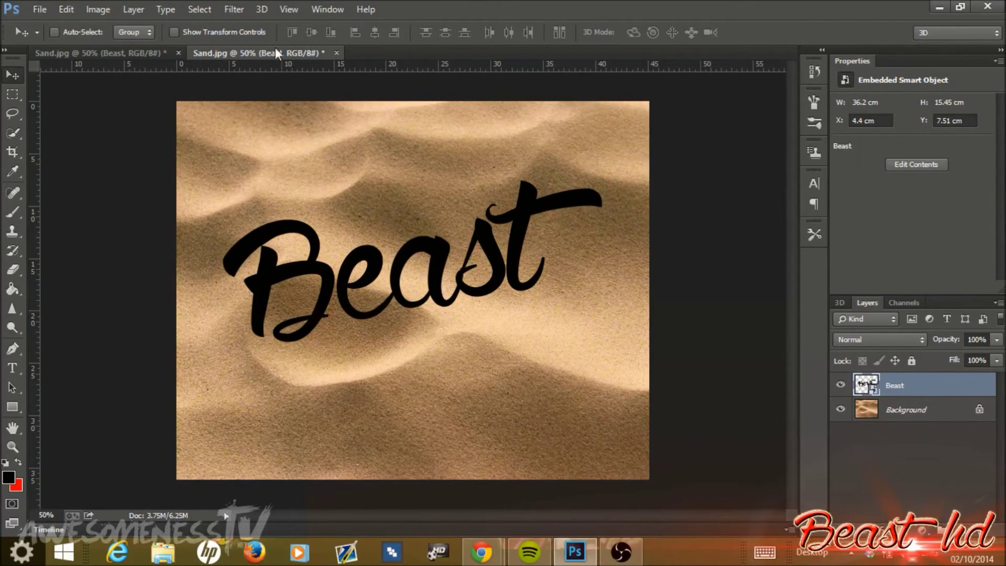
pyautogui.click(240, 9)
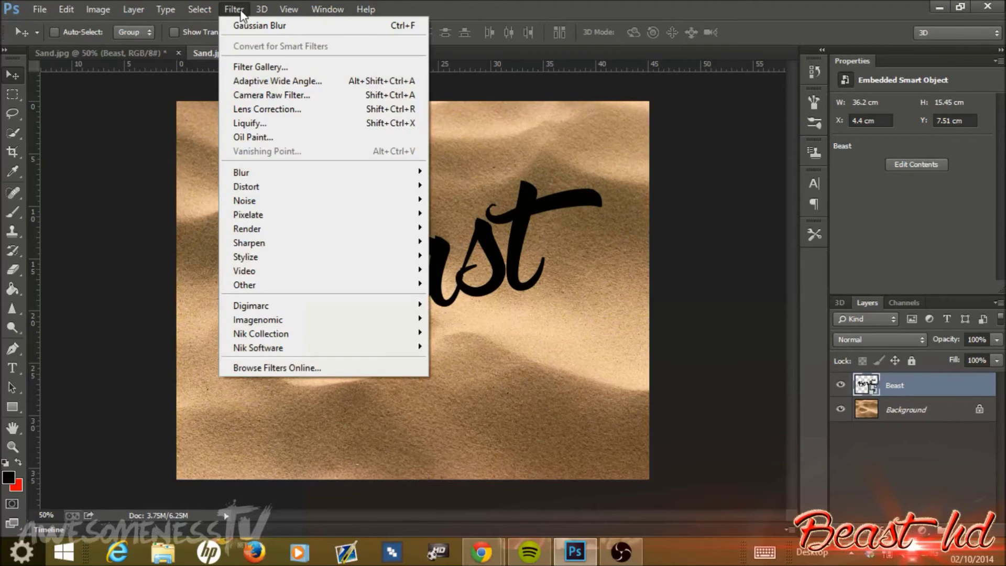
pyautogui.moveTo(287, 187)
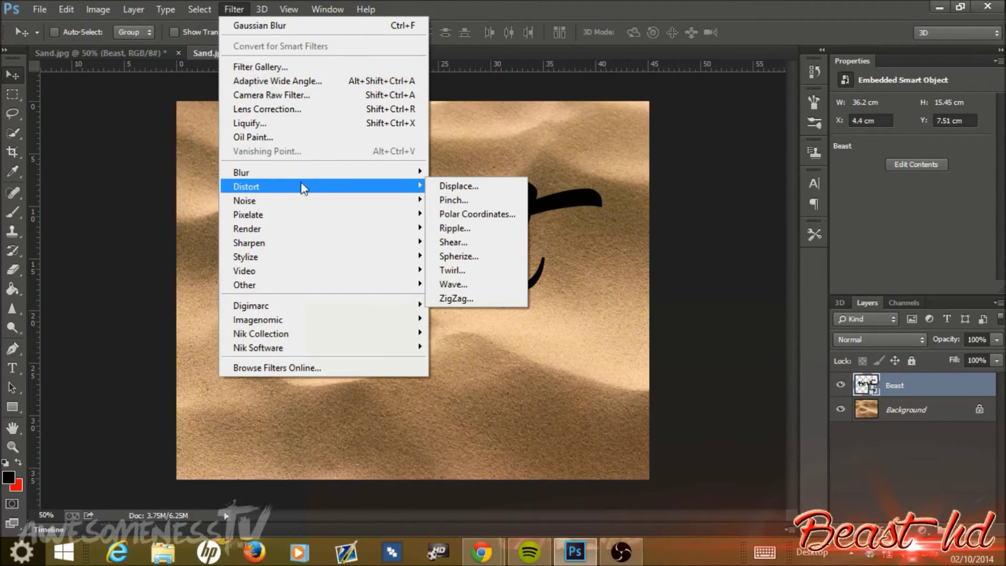
pyautogui.click(466, 185)
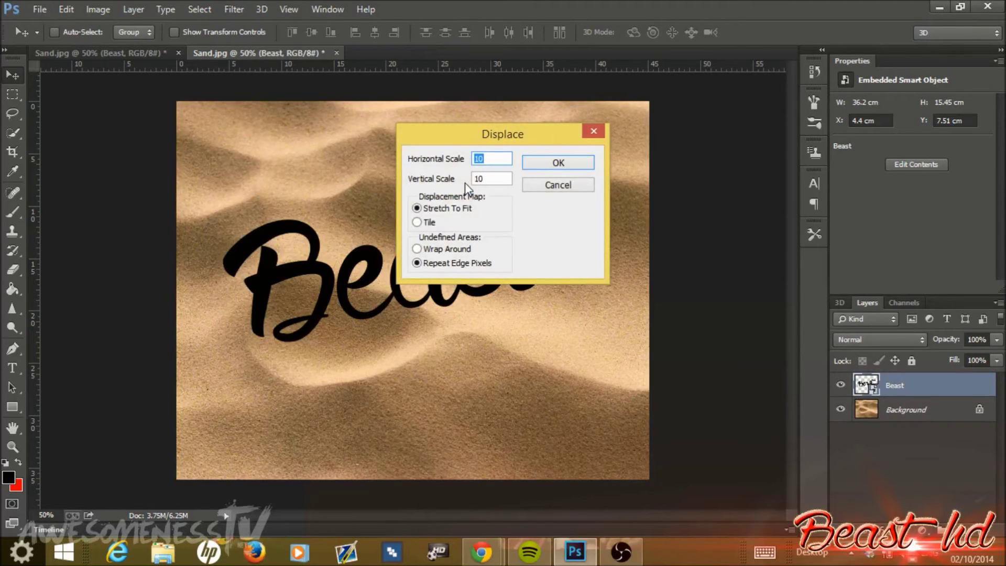
pyautogui.click(548, 167)
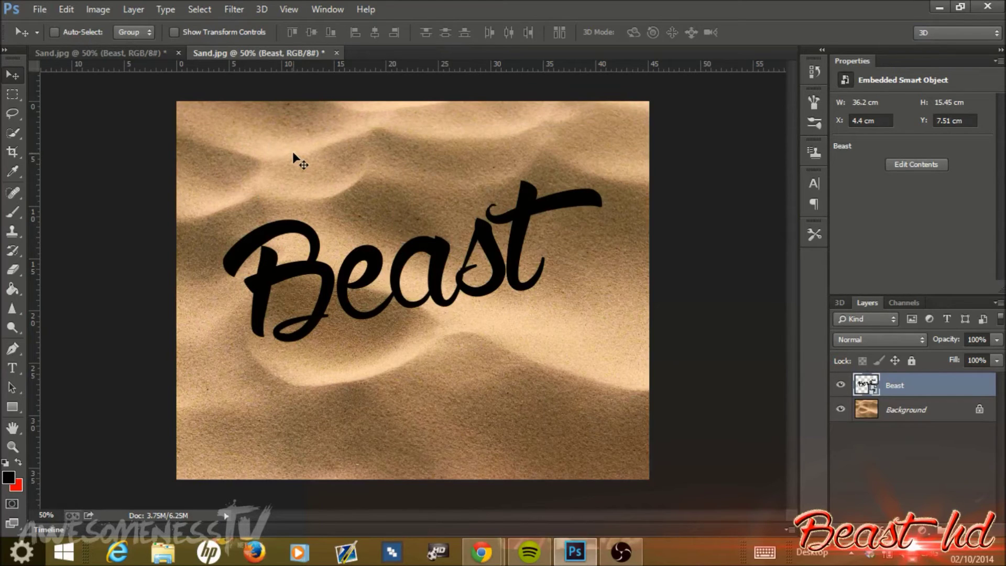
pyautogui.click(232, 8)
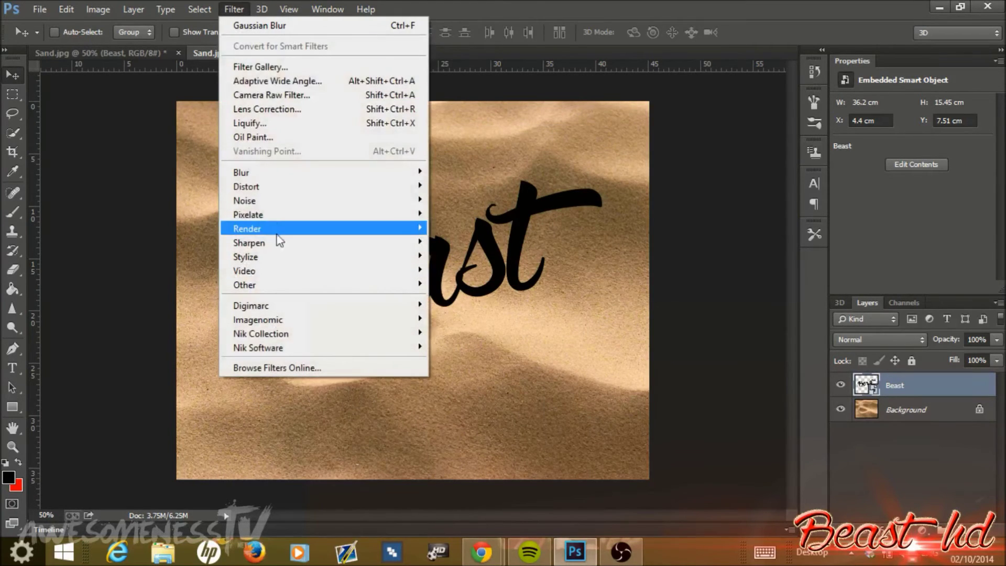
pyautogui.moveTo(409, 191)
pyautogui.click(474, 185)
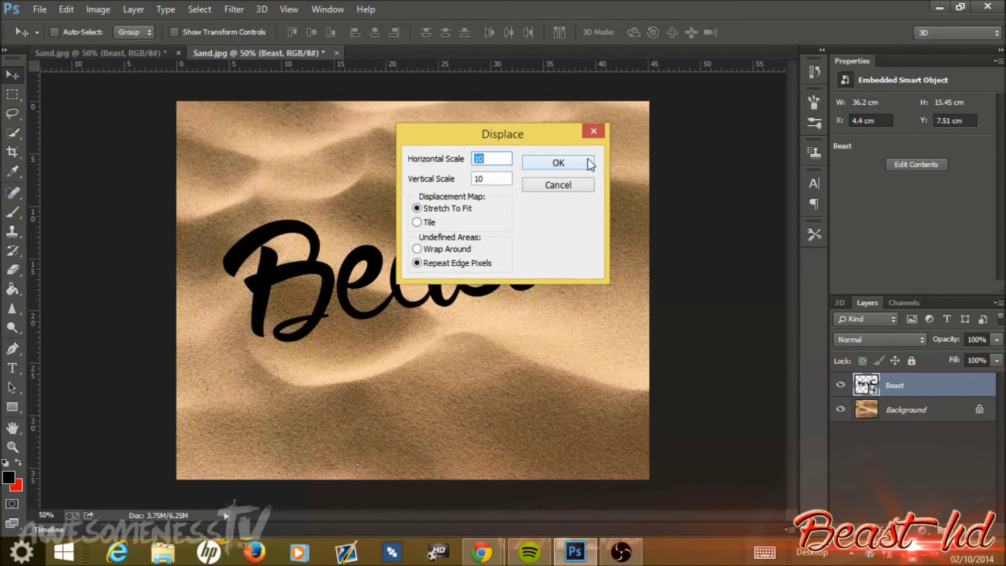
pyautogui.click(570, 167)
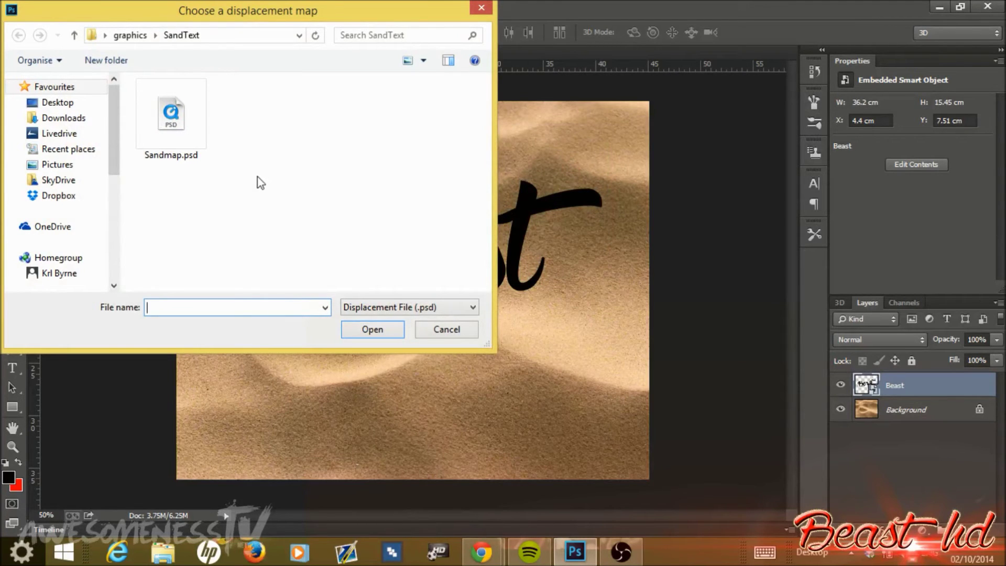
pyautogui.doubleClick(152, 132)
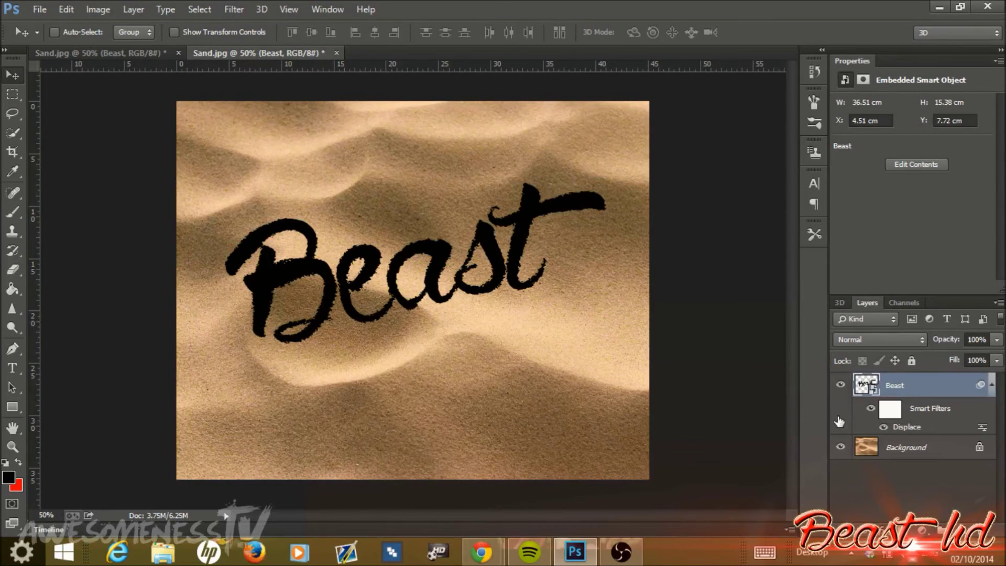
# Add a Bevel & Emboss to Beast: Emboss style, Chisel Soft technique, 10% depth.
pyautogui.doubleClick(953, 390)
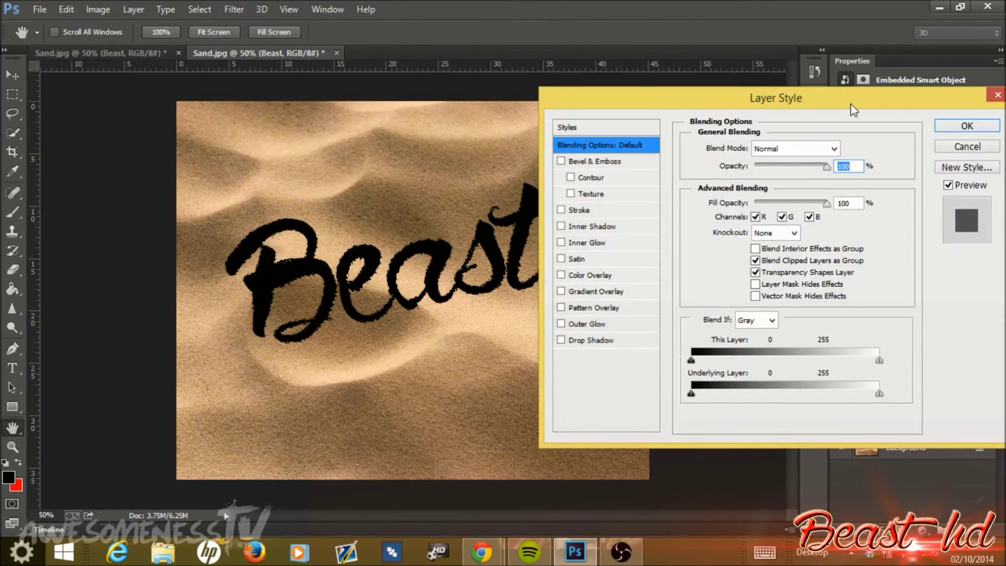
pyautogui.click(561, 161)
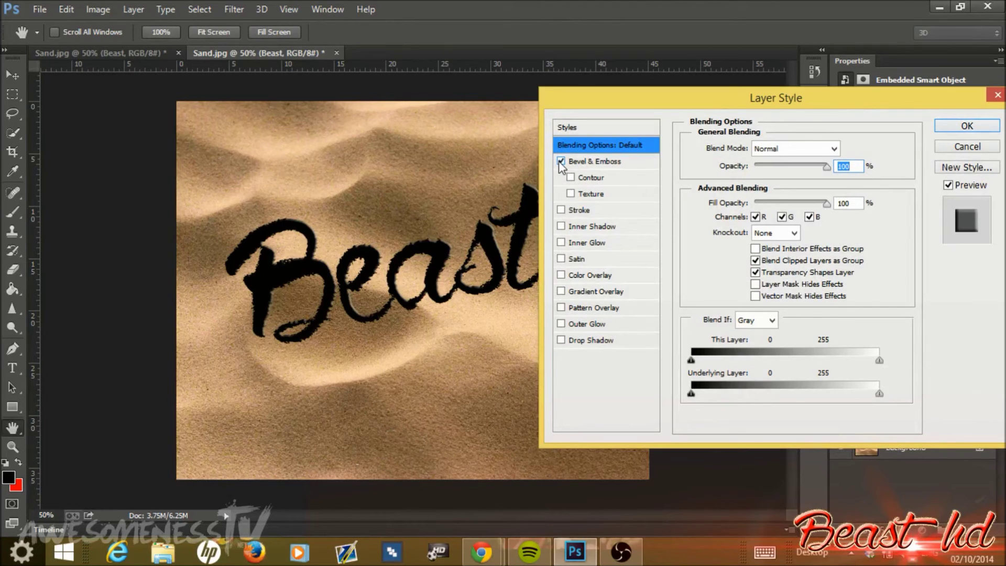
pyautogui.click(618, 161)
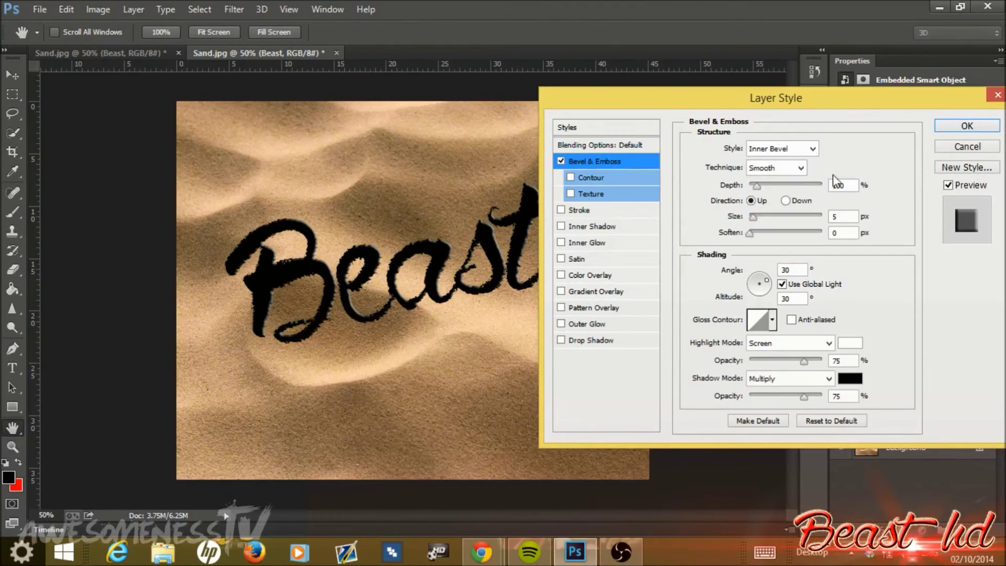
pyautogui.click(813, 149)
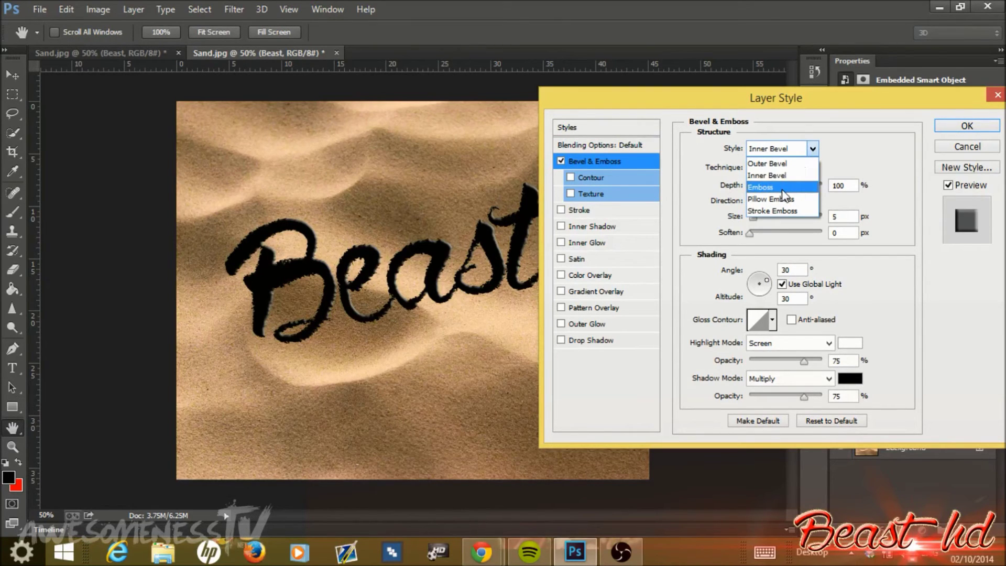
pyautogui.click(784, 189)
pyautogui.click(799, 168)
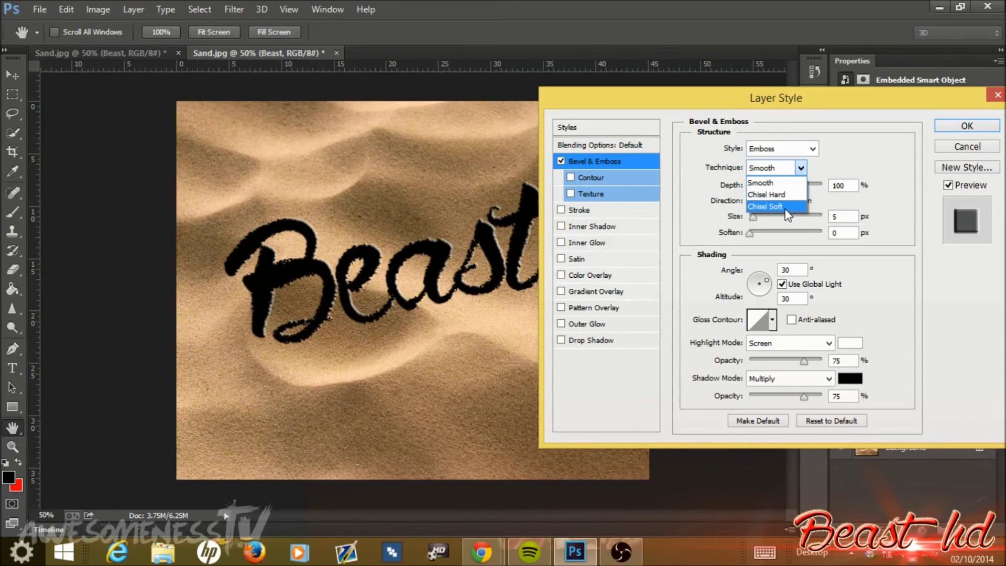
pyautogui.click(786, 208)
pyautogui.click(855, 184)
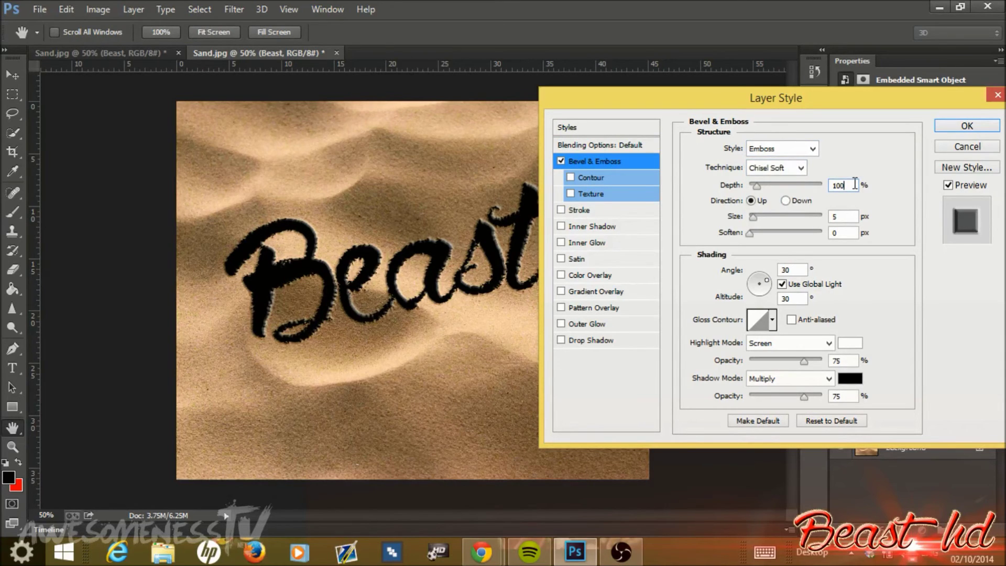
pyautogui.press('BackSpace')
pyautogui.press('BackSpace')
pyautogui.press('BackSpace')
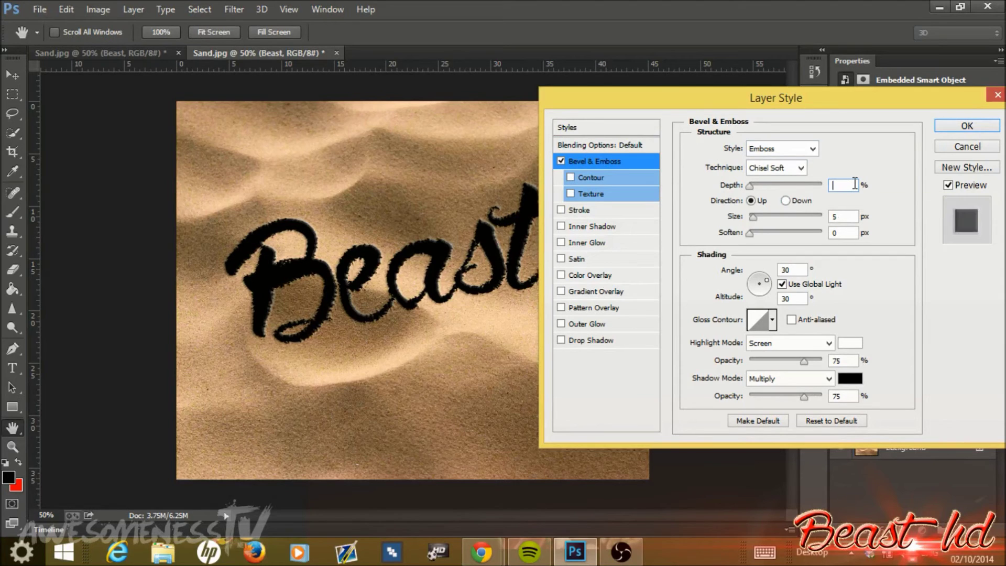
pyautogui.write('10')
pyautogui.press('Return')
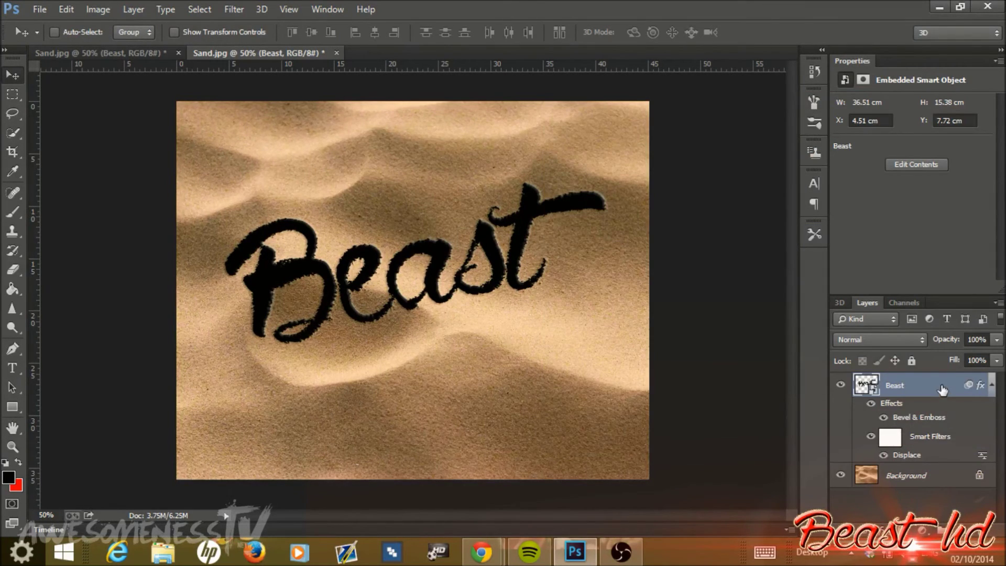
# Set the emboss direction to Down and soften to 5 px.
pyautogui.doubleClick(942, 390)
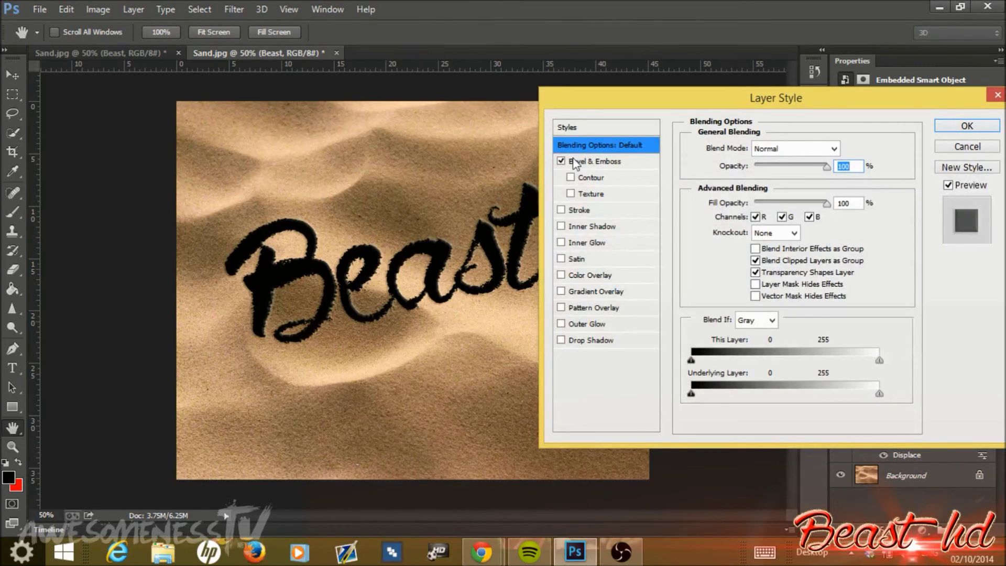
pyautogui.click(618, 161)
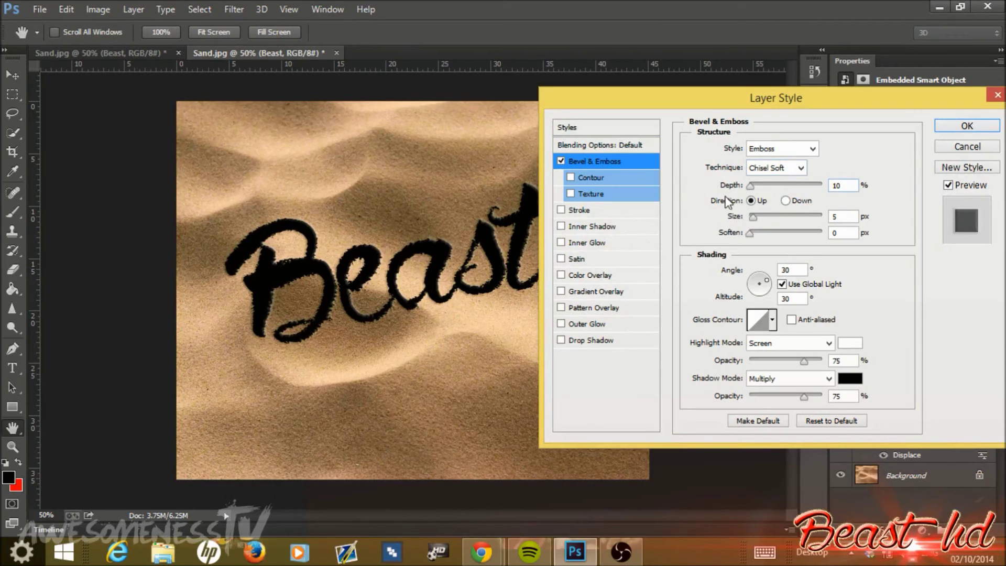
pyautogui.click(787, 201)
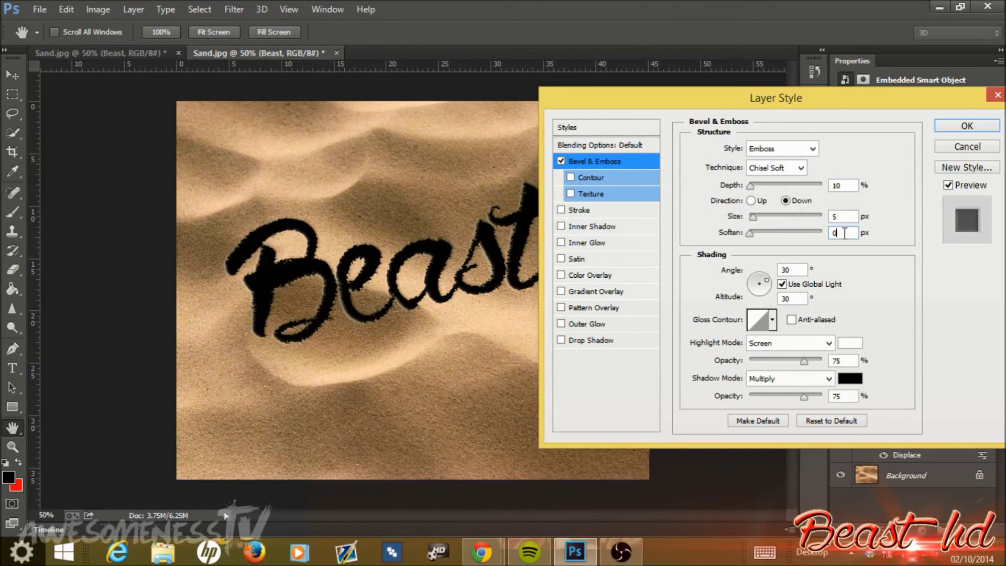
pyautogui.press('BackSpace')
pyautogui.write('5')
# Set light angle 45°, altitude 0, and Color Dodge highlights at 100% opacity, then apply.
pyautogui.moveTo(768, 286); pyautogui.dragTo(773, 276)
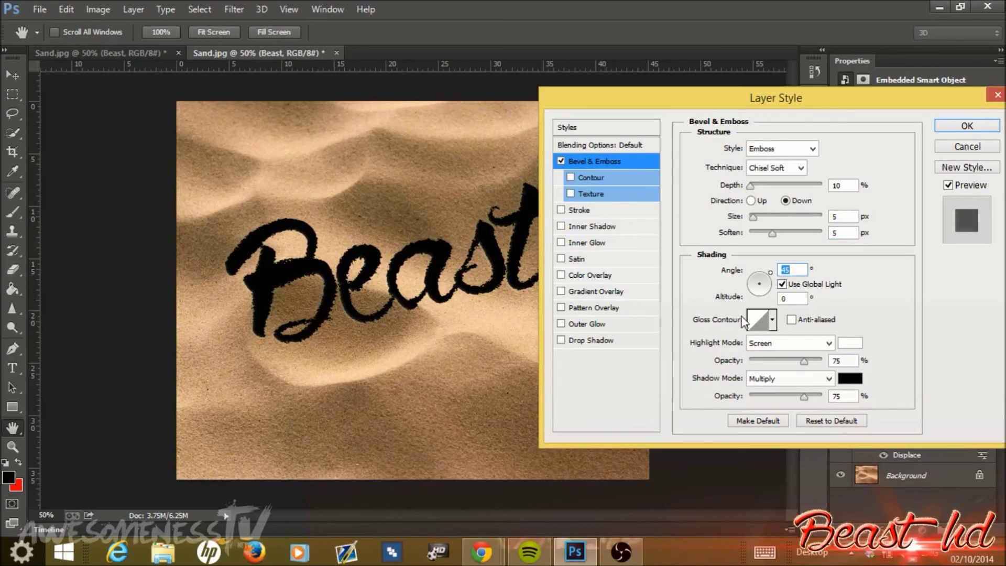
pyautogui.click(833, 343)
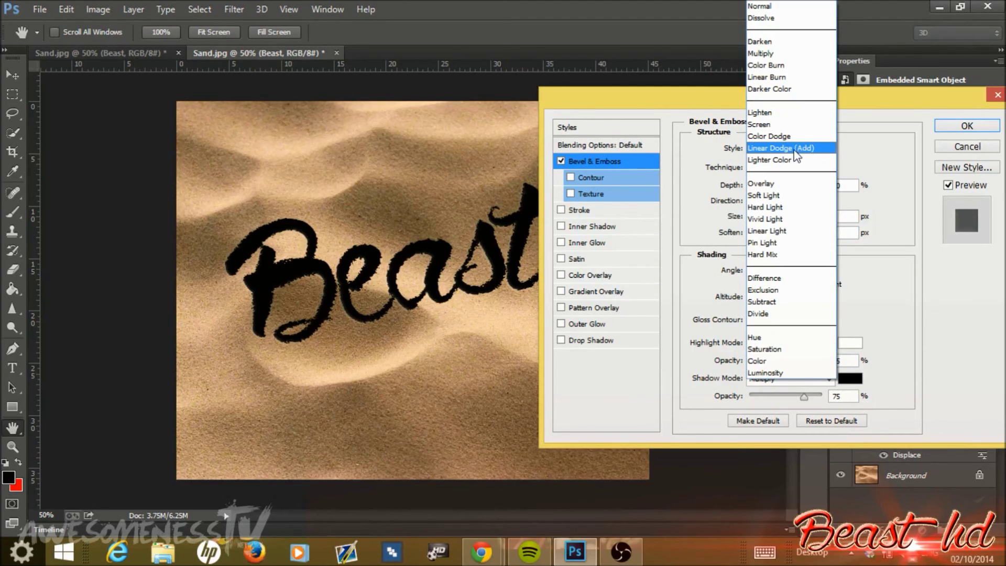
pyautogui.click(788, 138)
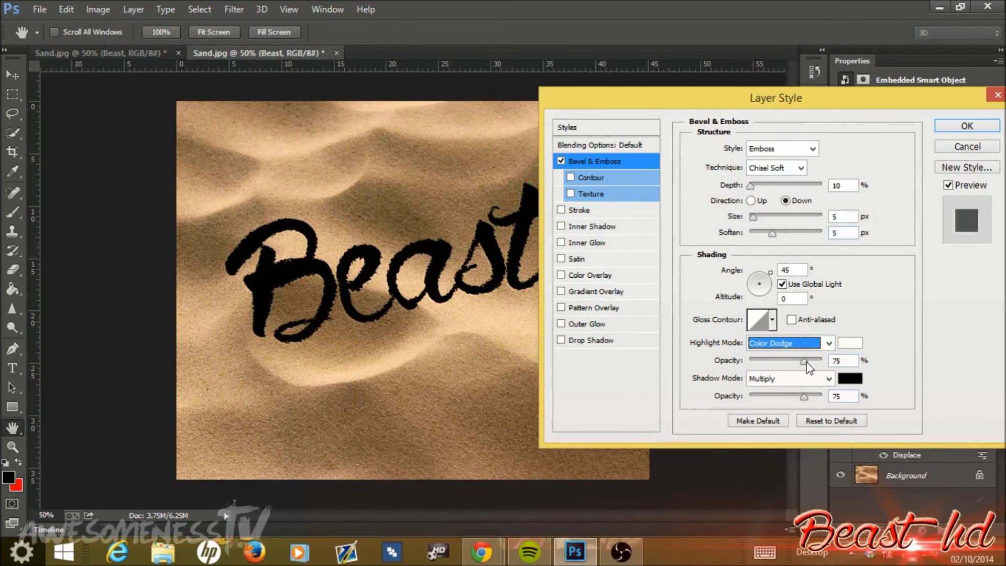
pyautogui.moveTo(804, 361); pyautogui.dragTo(857, 354)
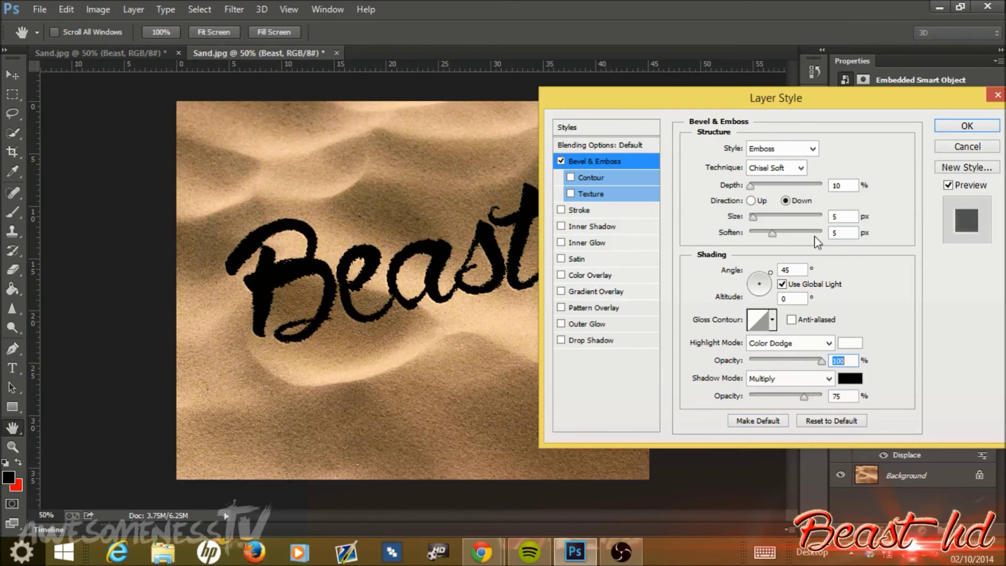
pyautogui.click(968, 126)
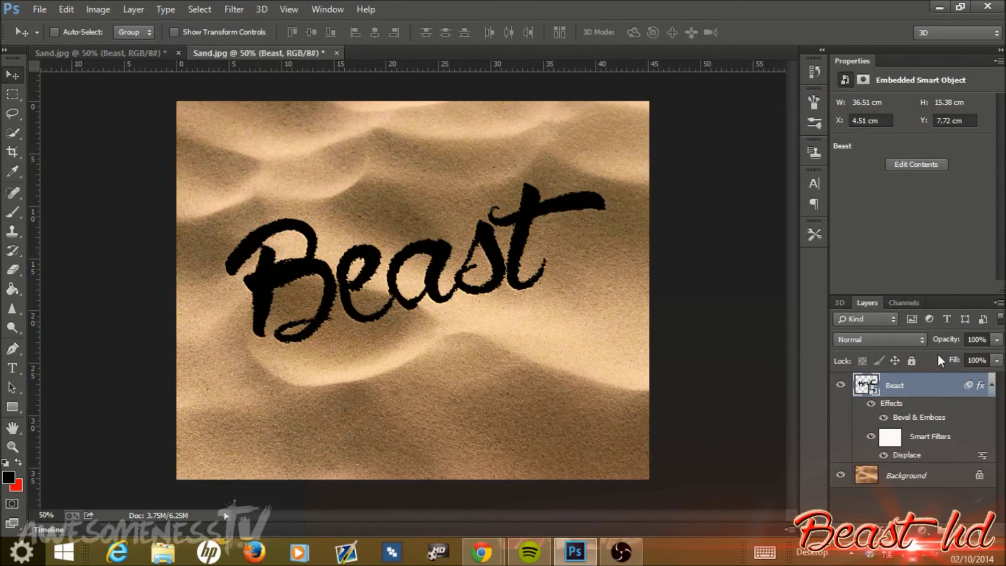
# Give the Beast layer Linear Burn blending, 30% opacity and 35% fill.
pyautogui.click(921, 341)
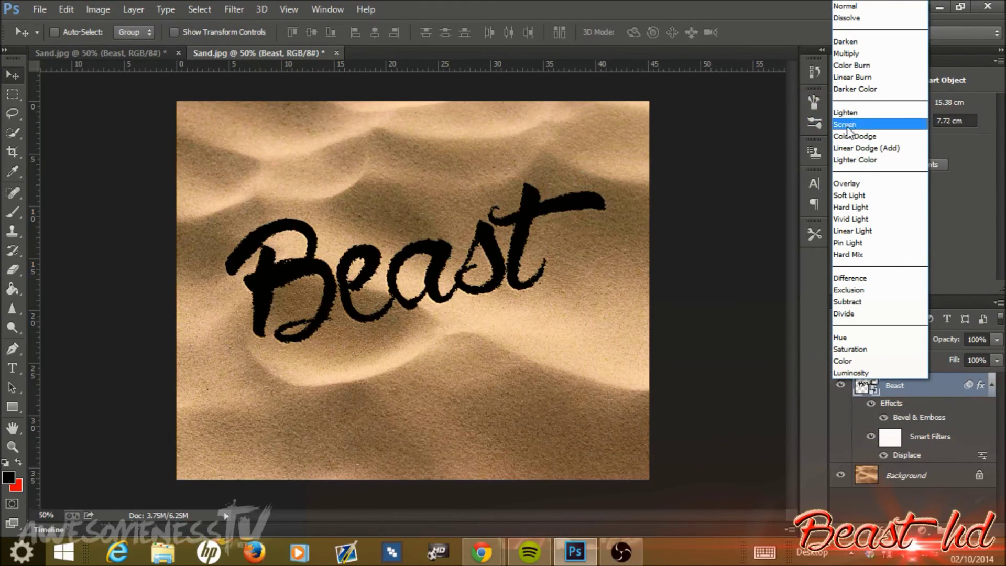
pyautogui.click(865, 80)
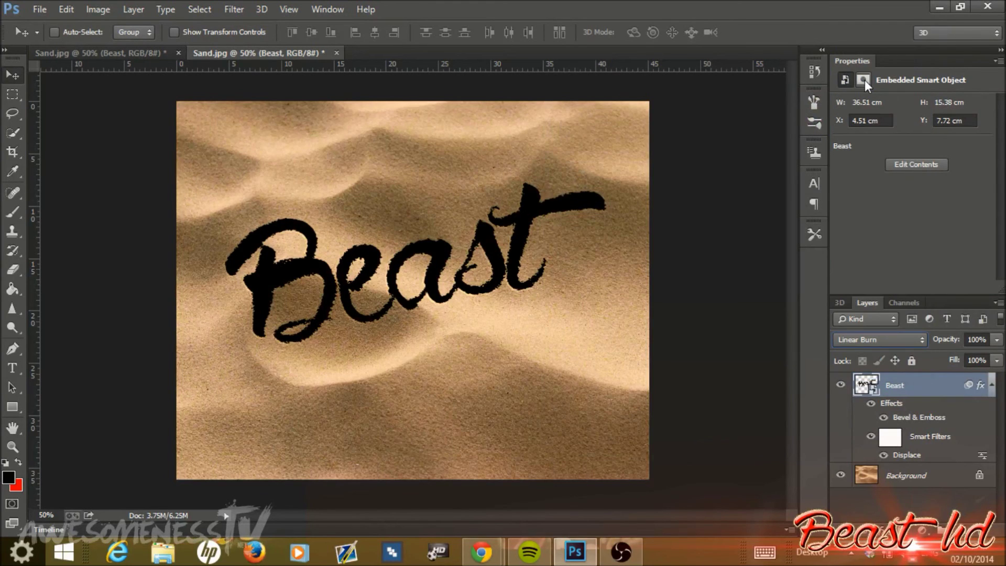
pyautogui.click(995, 343)
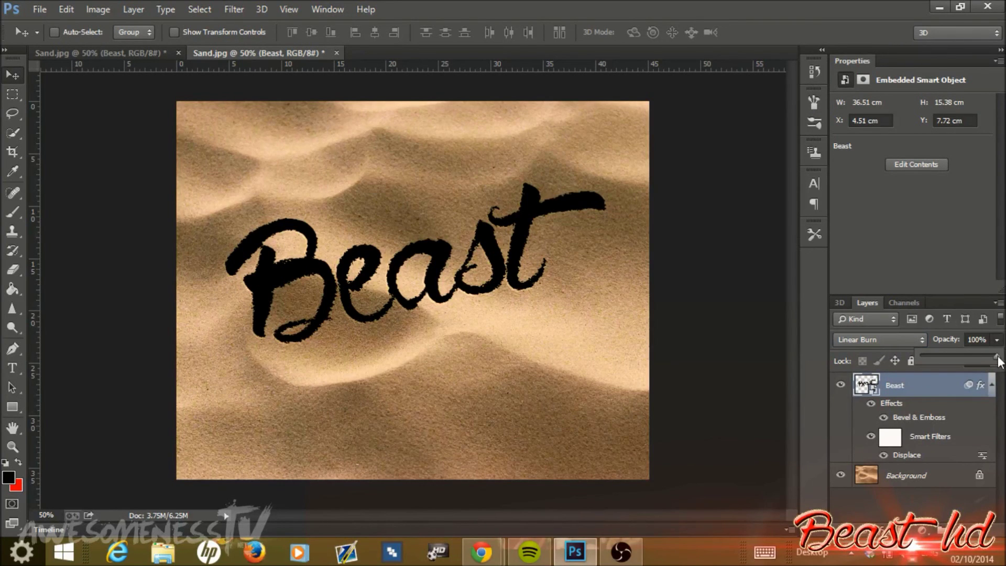
pyautogui.moveTo(999, 361); pyautogui.dragTo(943, 357)
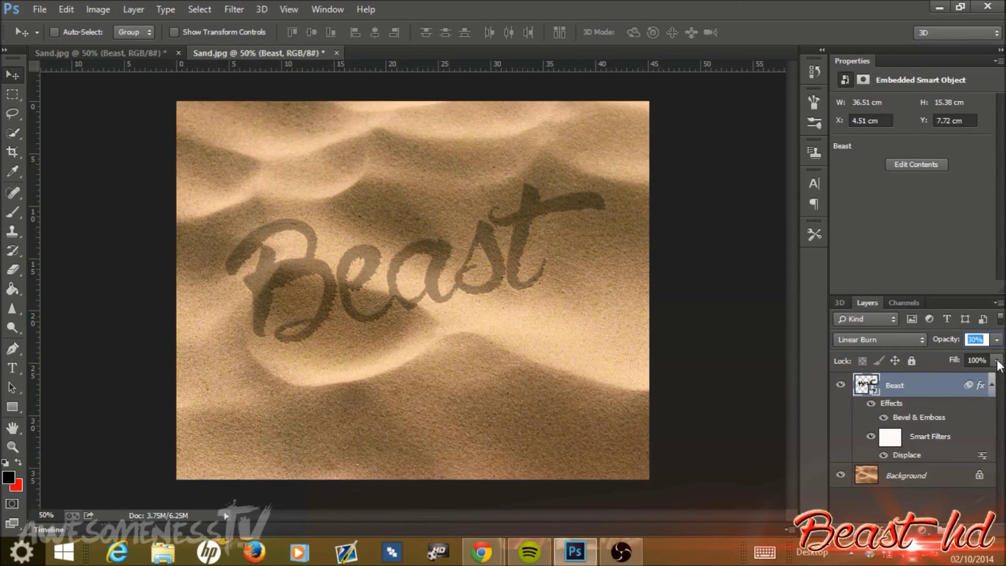
pyautogui.click(997, 360)
pyautogui.moveTo(996, 378); pyautogui.dragTo(949, 385)
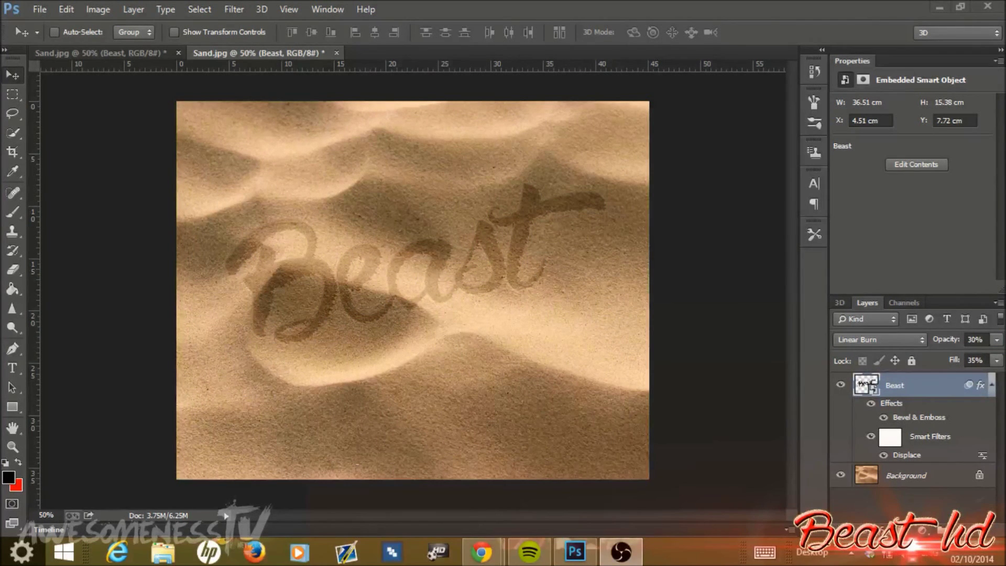